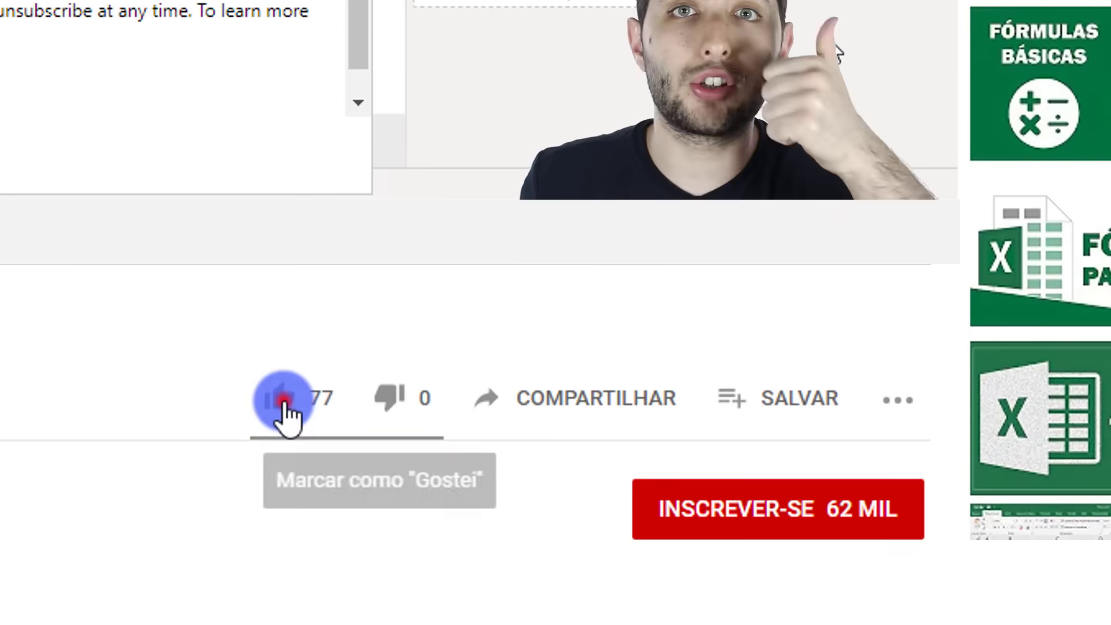
{"action": "left_click", "coordinate": [494, 512]}
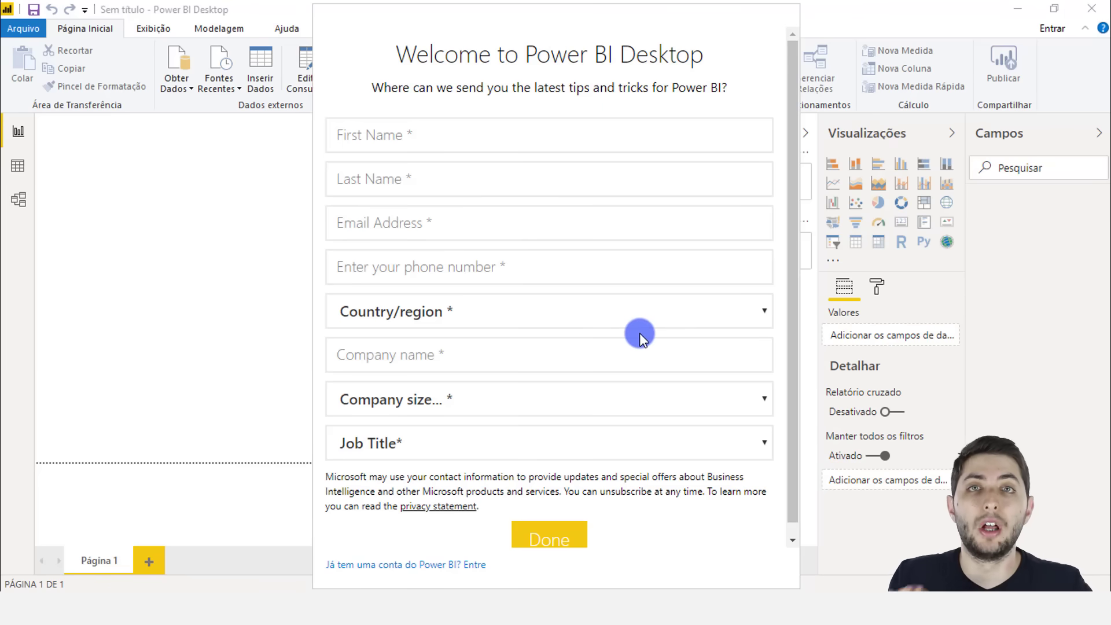
- Skip the registration form and close the sign-in dialog and the start screen to reach the blank report
{"action": "left_click", "coordinate": [419, 566]}
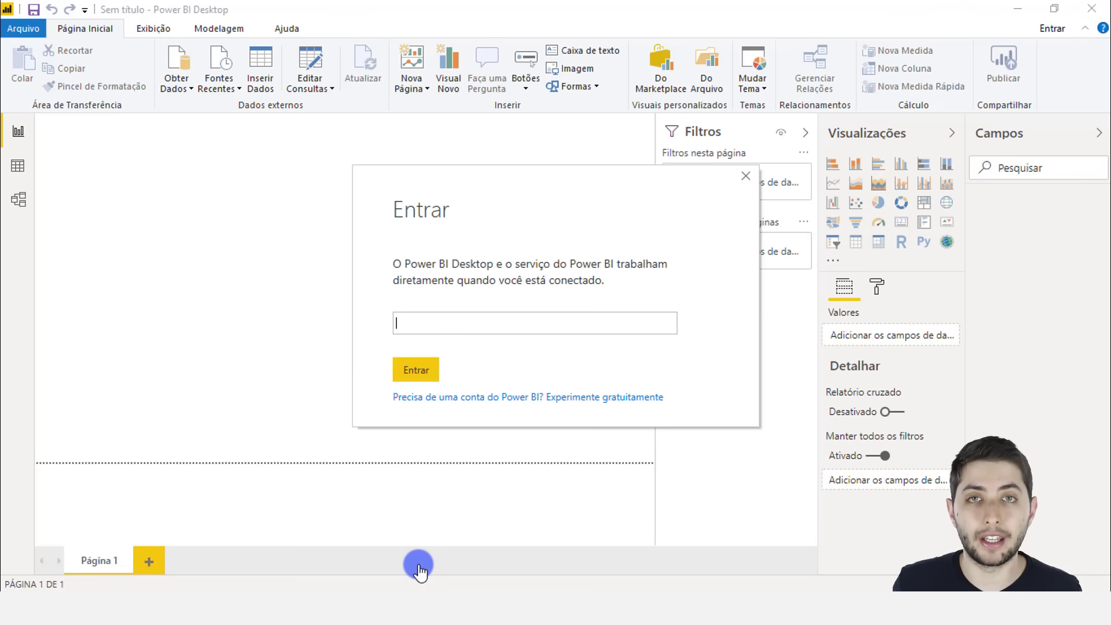
{"action": "left_click", "coordinate": [748, 181]}
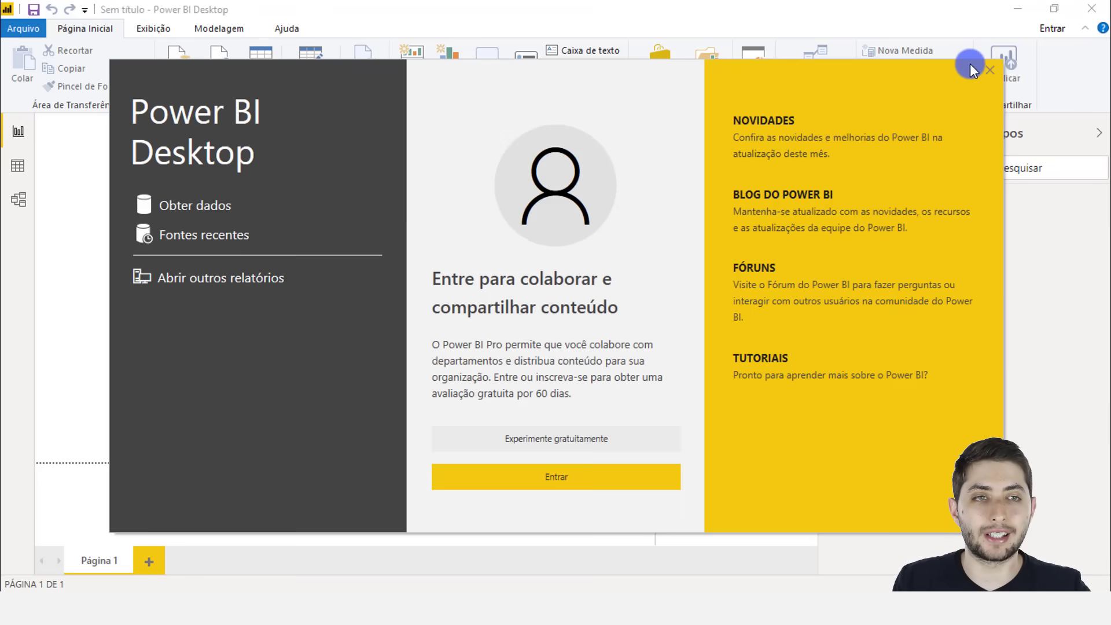
{"action": "left_click", "coordinate": [983, 65]}
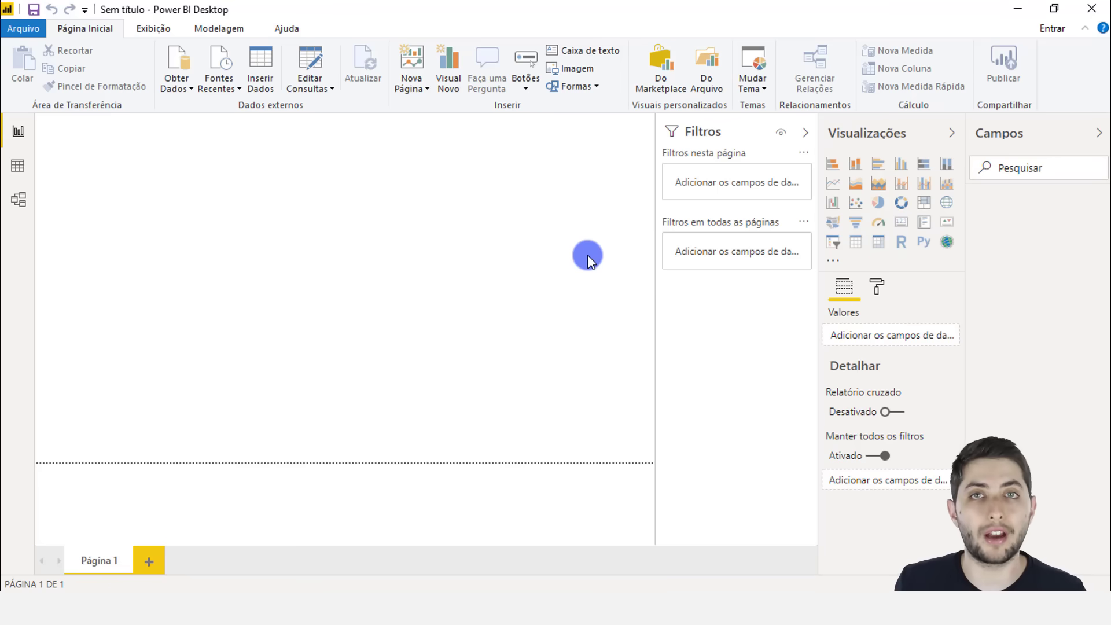
- Look at the data view and the model view, and return to the report view
{"action": "left_click", "coordinate": [16, 167]}
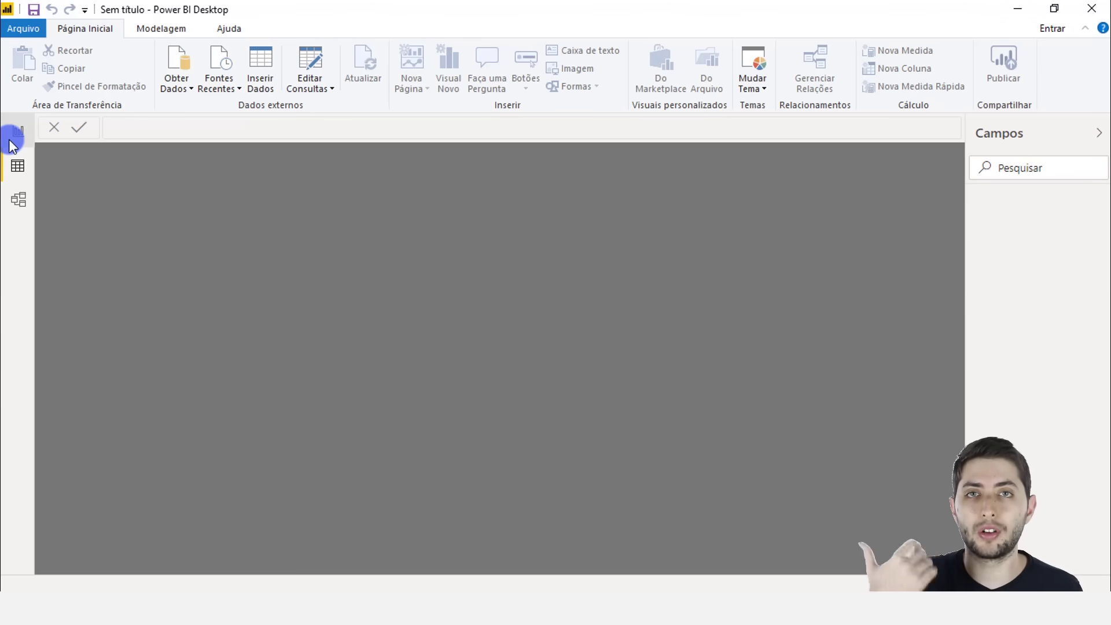
{"action": "left_click", "coordinate": [18, 199]}
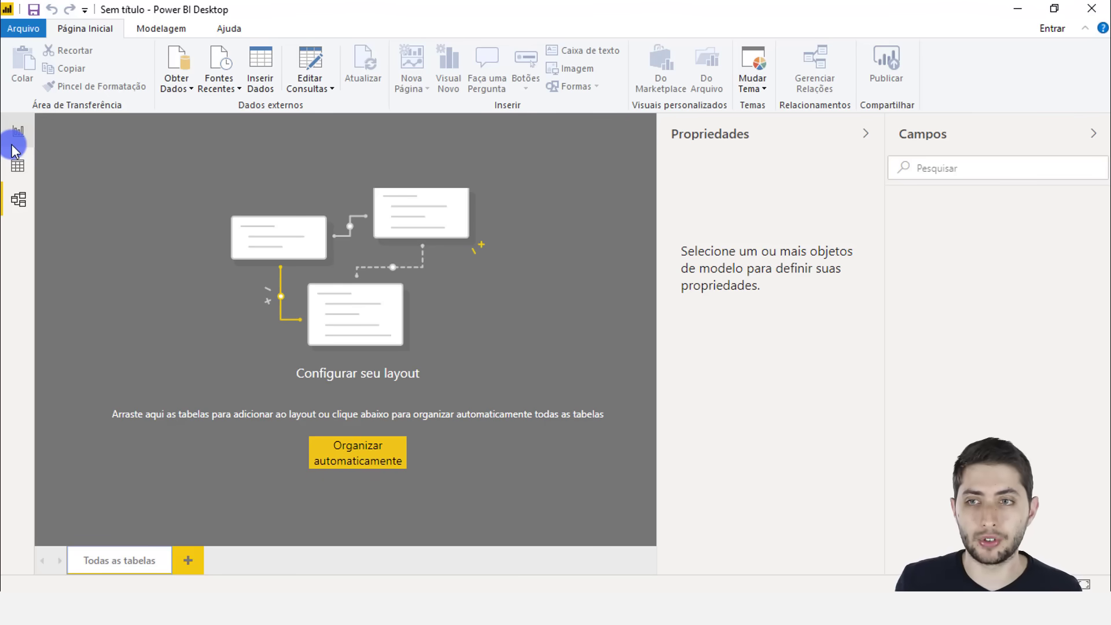
{"action": "left_click", "coordinate": [16, 148]}
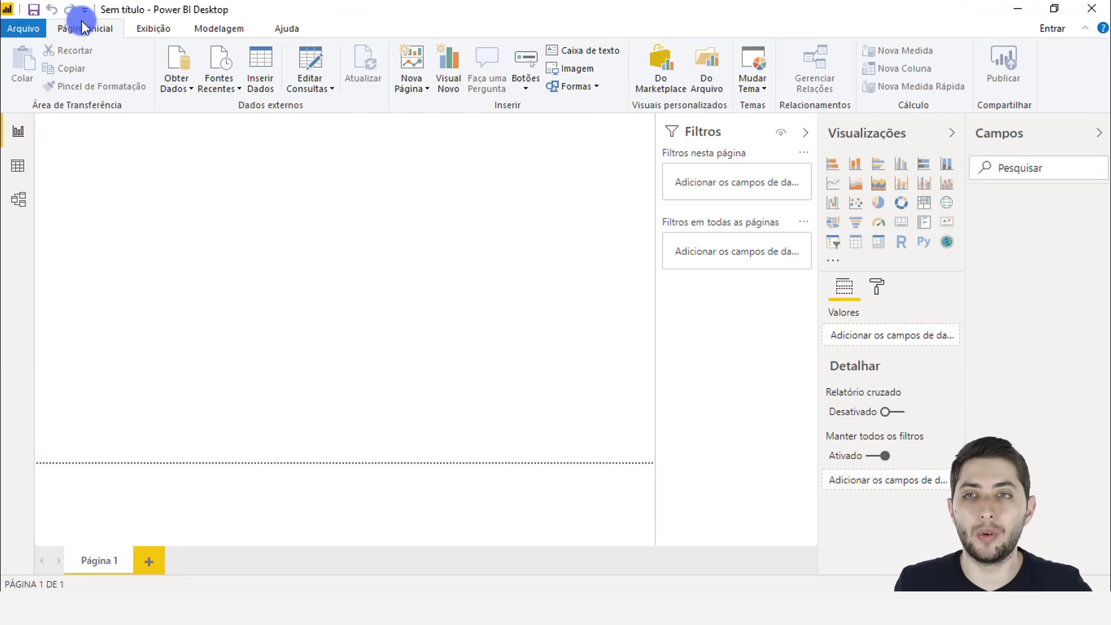
- Browse the available data sources and connect to an Excel source
{"action": "left_click", "coordinate": [176, 57]}
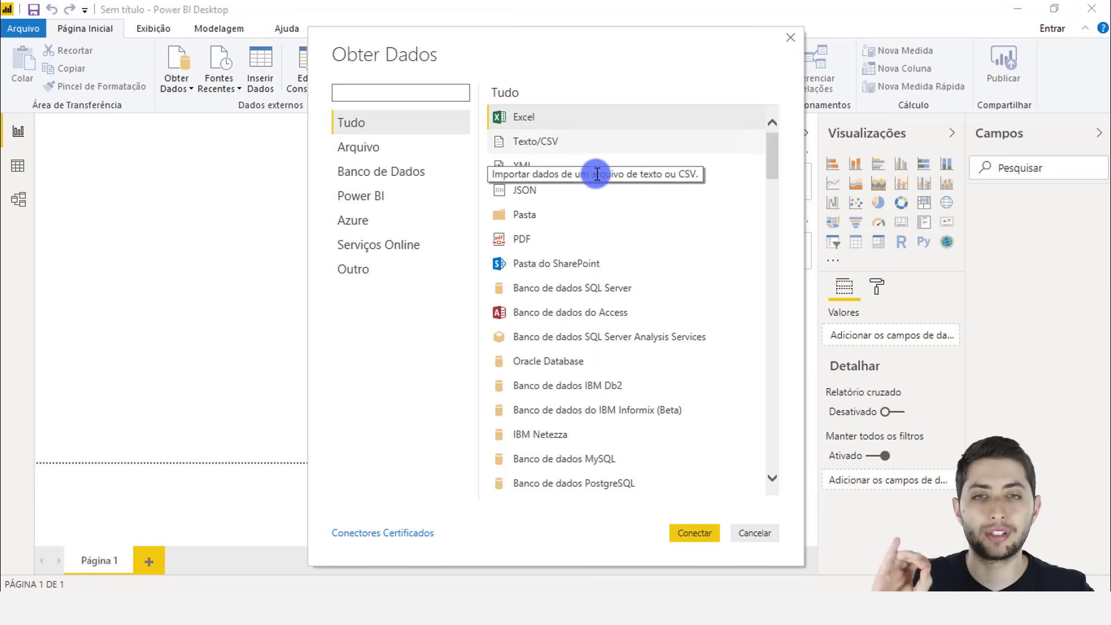
{"action": "scroll", "coordinate": [570, 315], "scroll_direction": "down", "scroll_amount": 2}
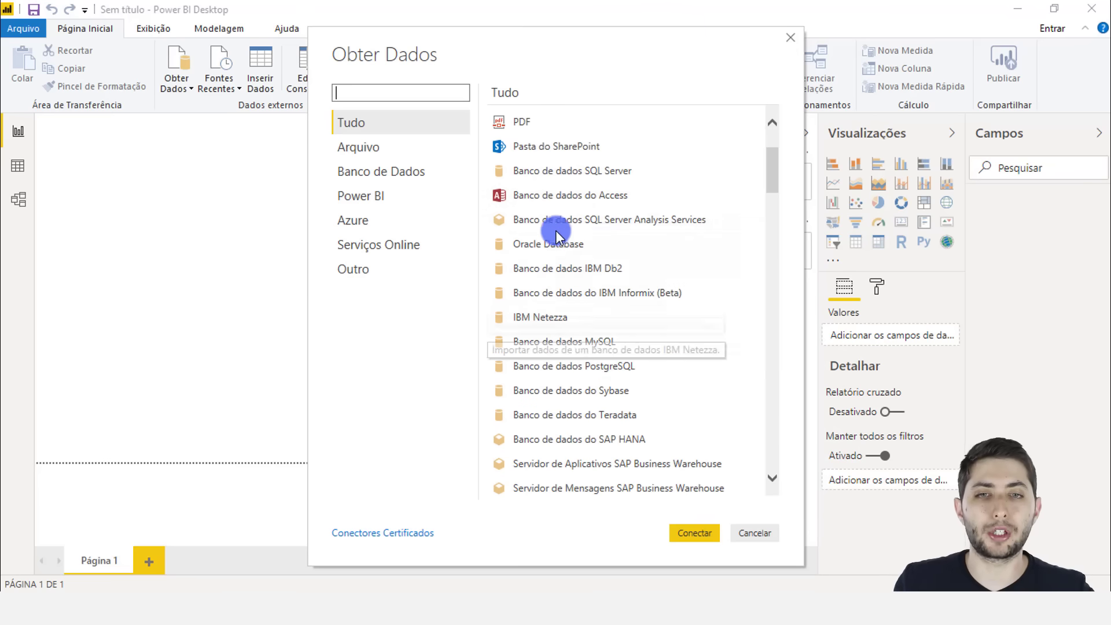
{"action": "scroll", "coordinate": [542, 191], "scroll_direction": "up", "scroll_amount": 2}
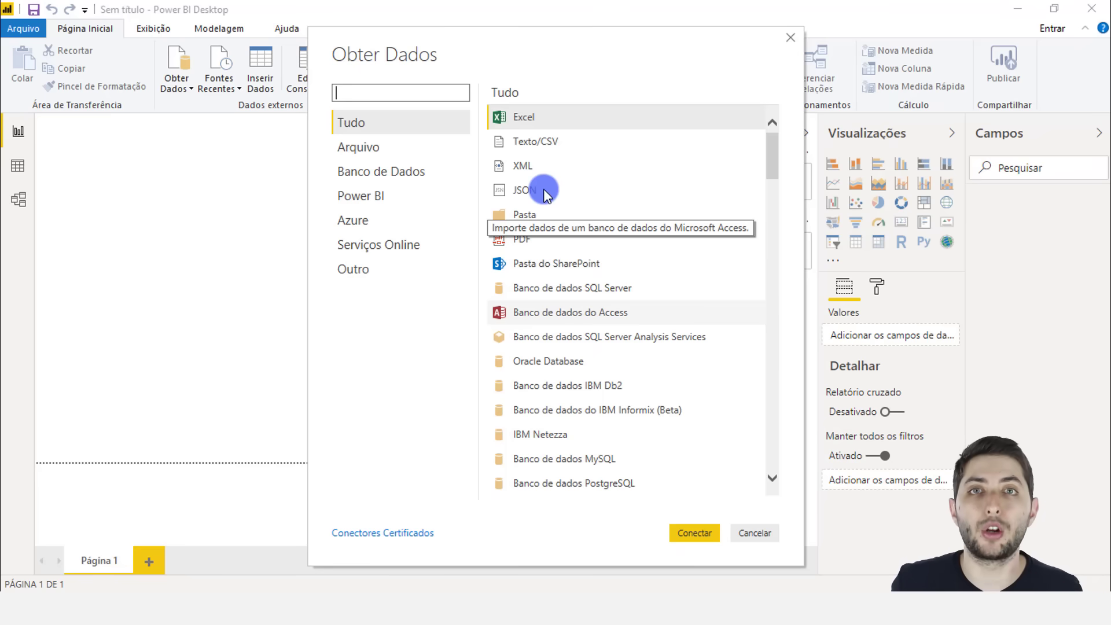
{"action": "left_click", "coordinate": [536, 117]}
{"action": "left_click", "coordinate": [695, 533]}
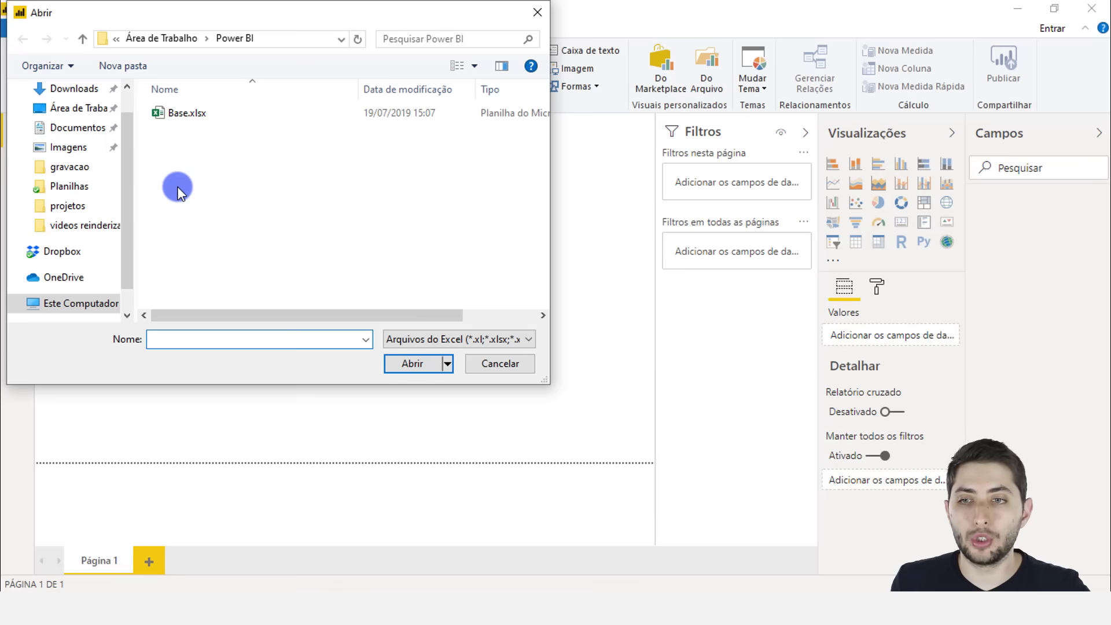
- Open the workbook Base.xlsx and bring its Base sheet into the Power Query Editor for editing
{"action": "left_click", "coordinate": [204, 118]}
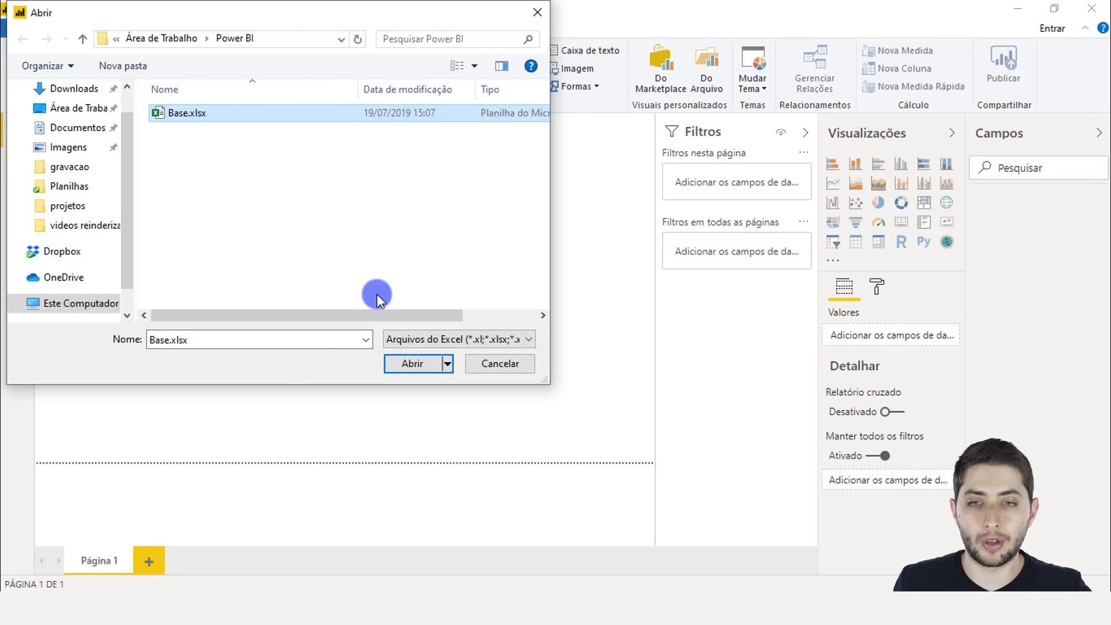
{"action": "left_click", "coordinate": [414, 371]}
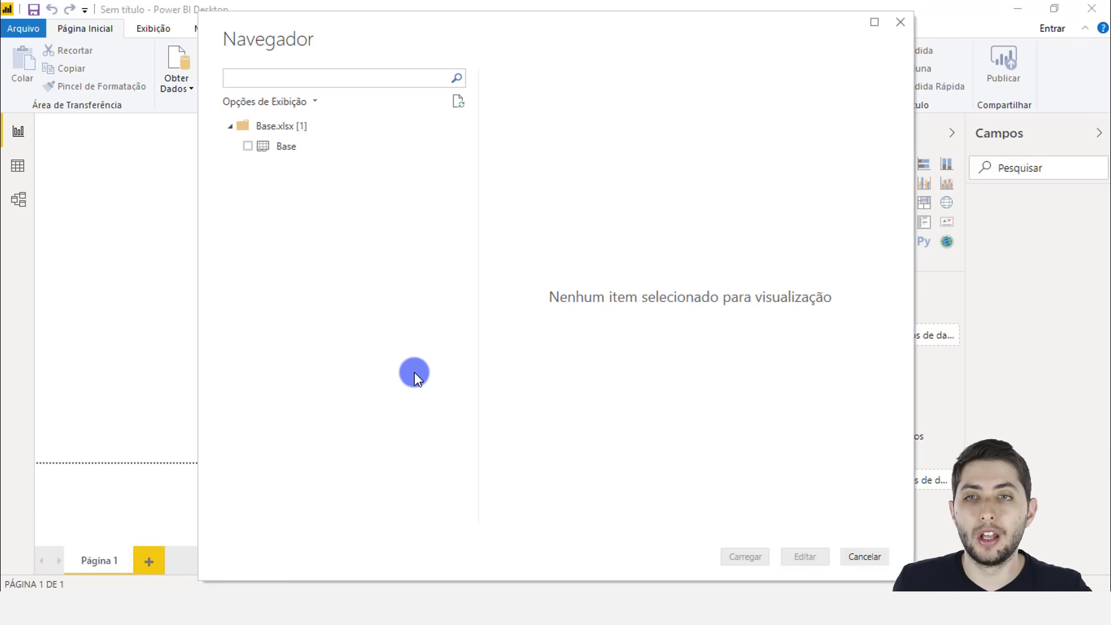
{"action": "left_click", "coordinate": [245, 147]}
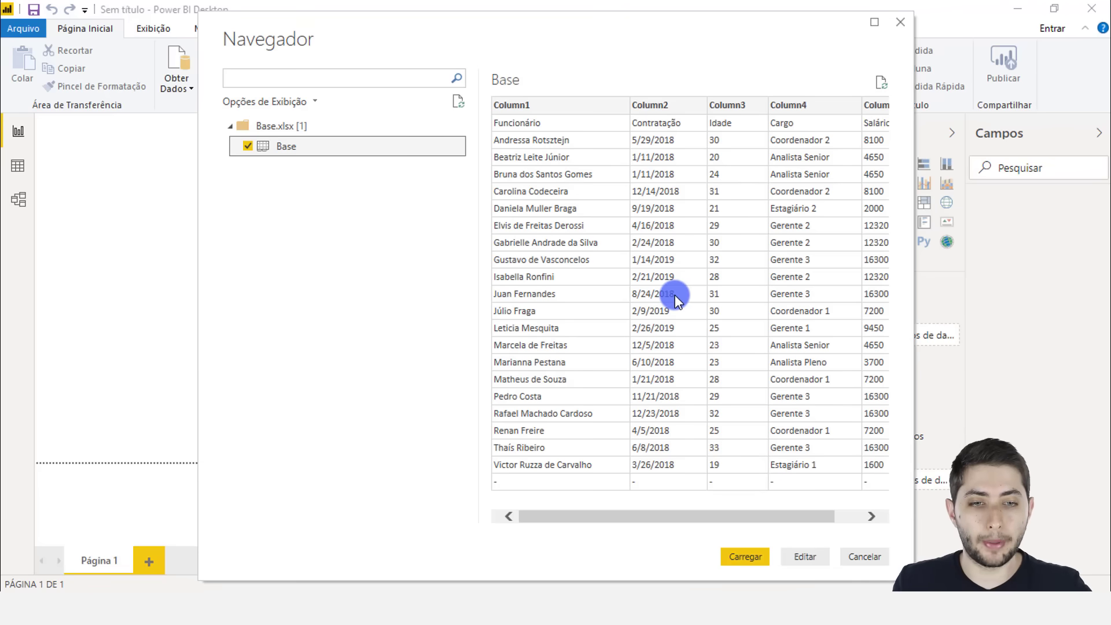
{"action": "left_click", "coordinate": [810, 562]}
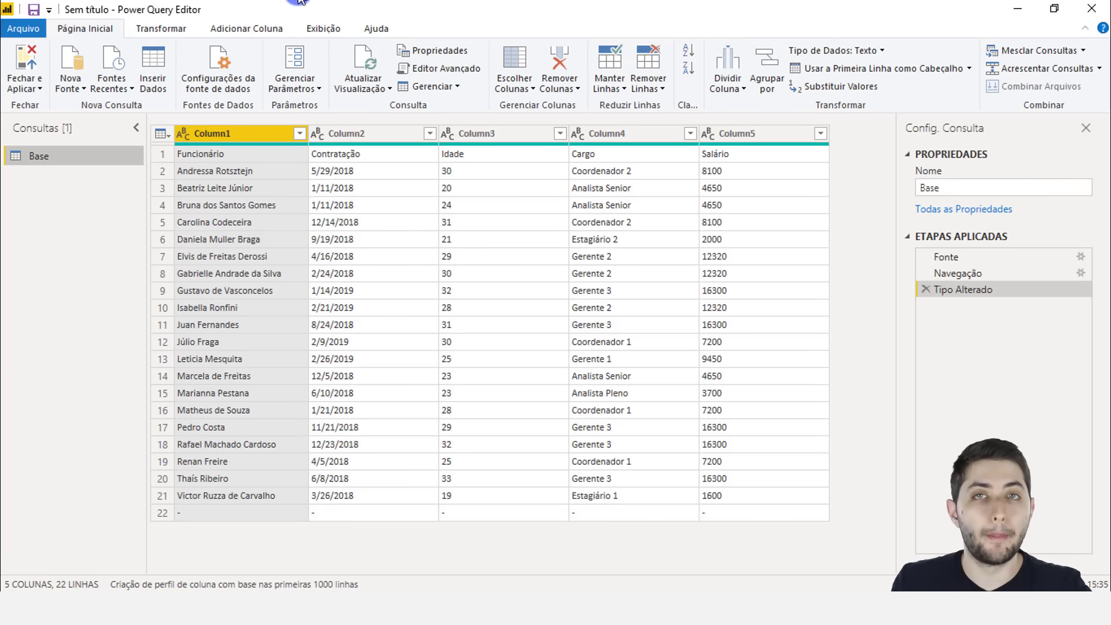
- Rename the Base query as Base Funcionarios
{"action": "double_click", "coordinate": [965, 191]}
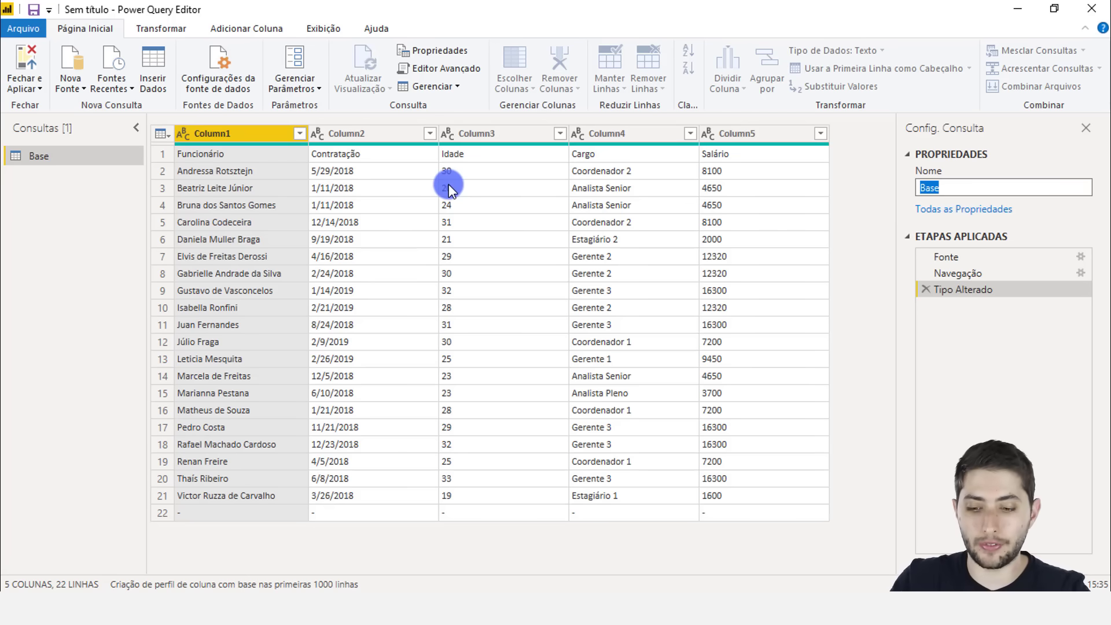
{"action": "type", "text": "N"}
{"action": "key", "text": "BackSpace"}
{"action": "type", "text": "B"}
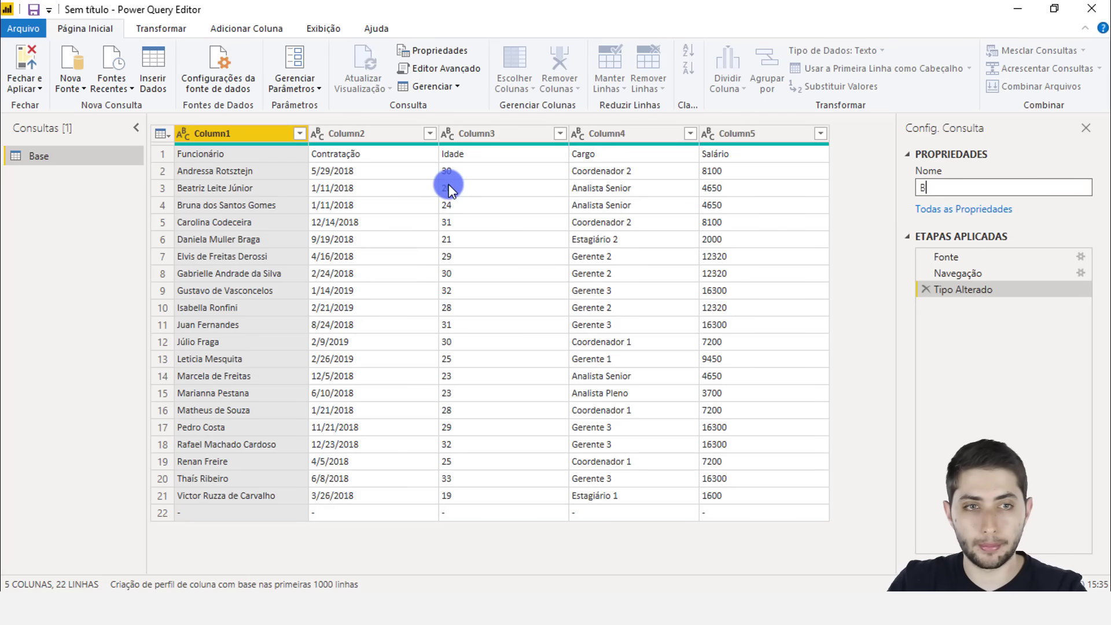
{"action": "type", "text": "ase Funcionarios"}
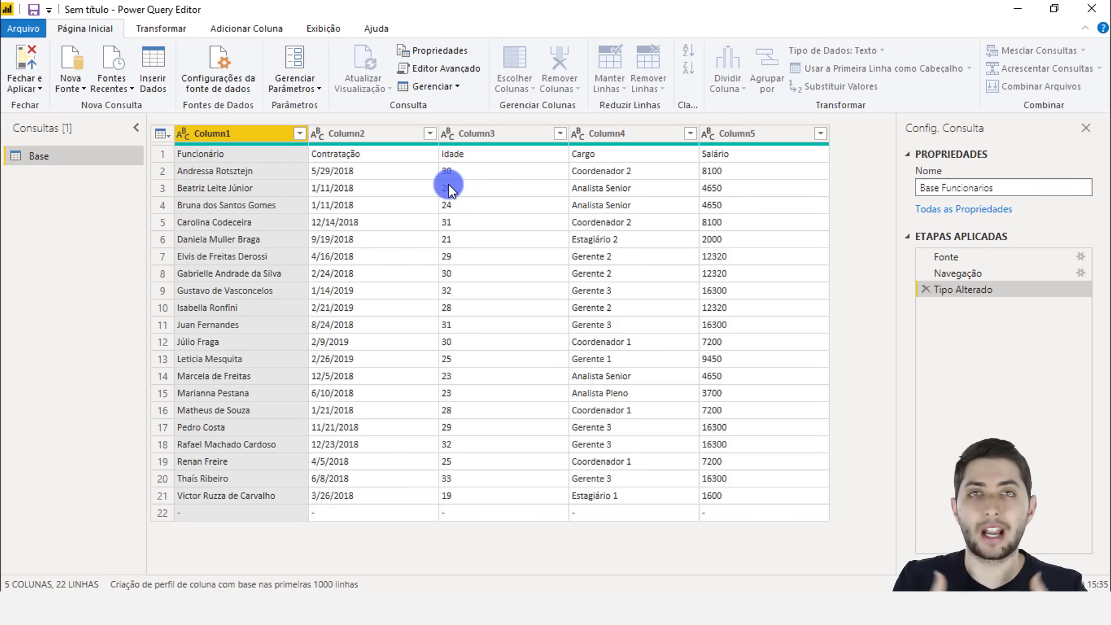
{"action": "left_click", "coordinate": [448, 188]}
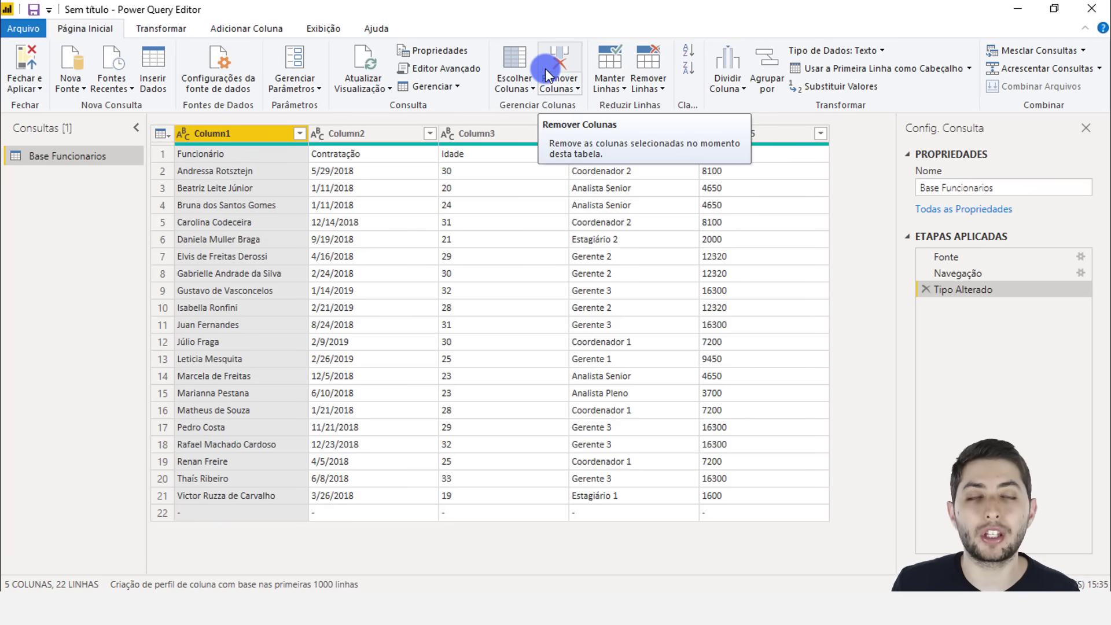
- Remove 1 bottom row from the Base Funcionarios query to drop the line of dashes
{"action": "left_click", "coordinate": [665, 85]}
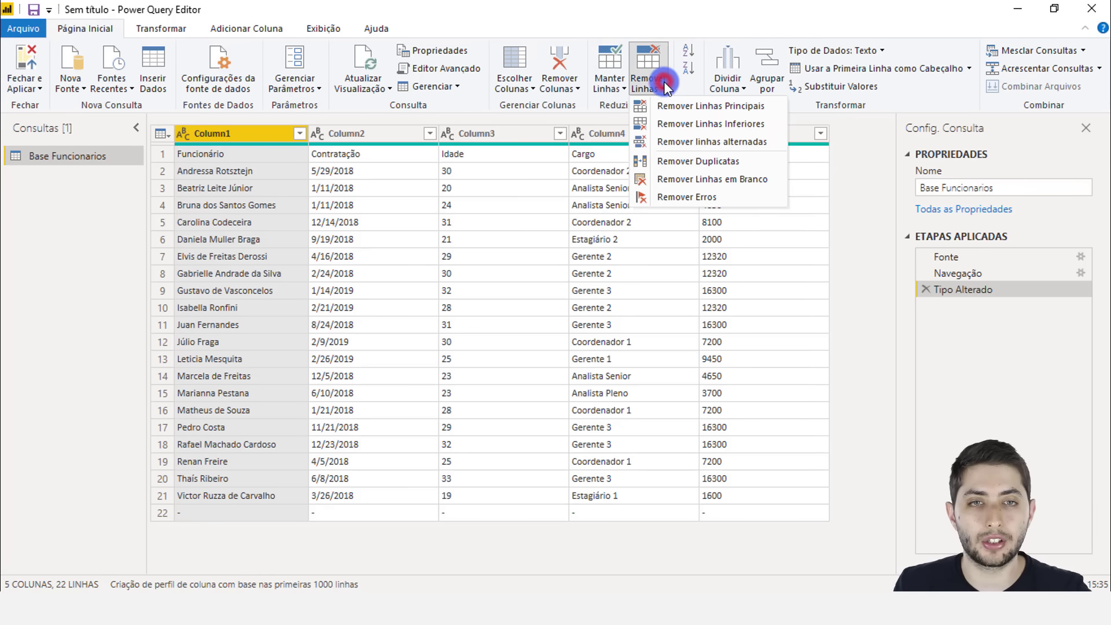
{"action": "left_click", "coordinate": [686, 125]}
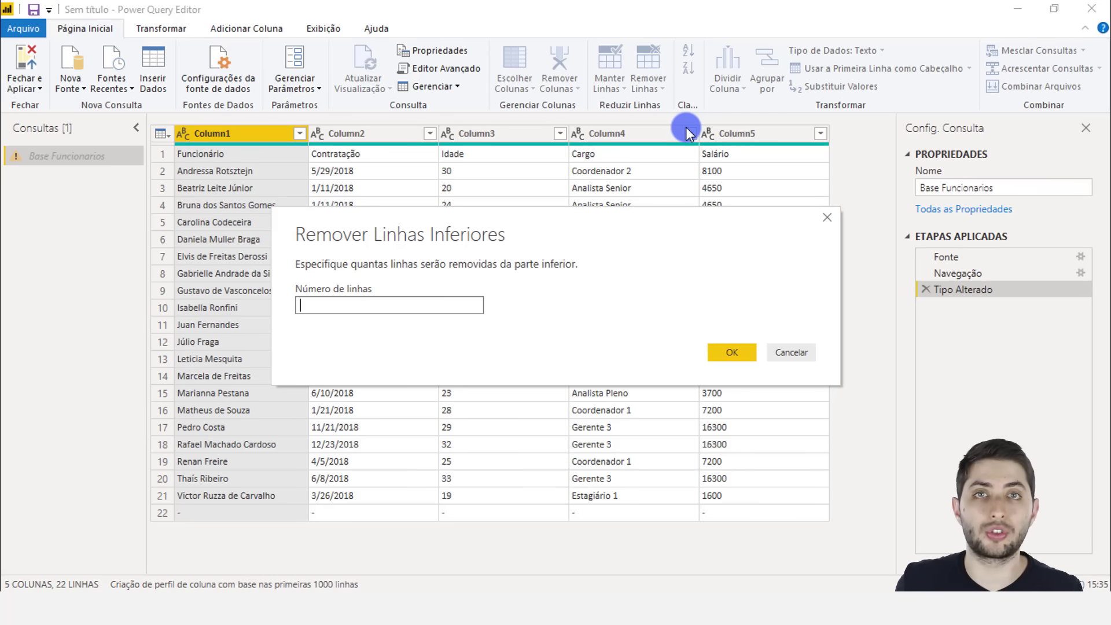
{"action": "type", "text": "1"}
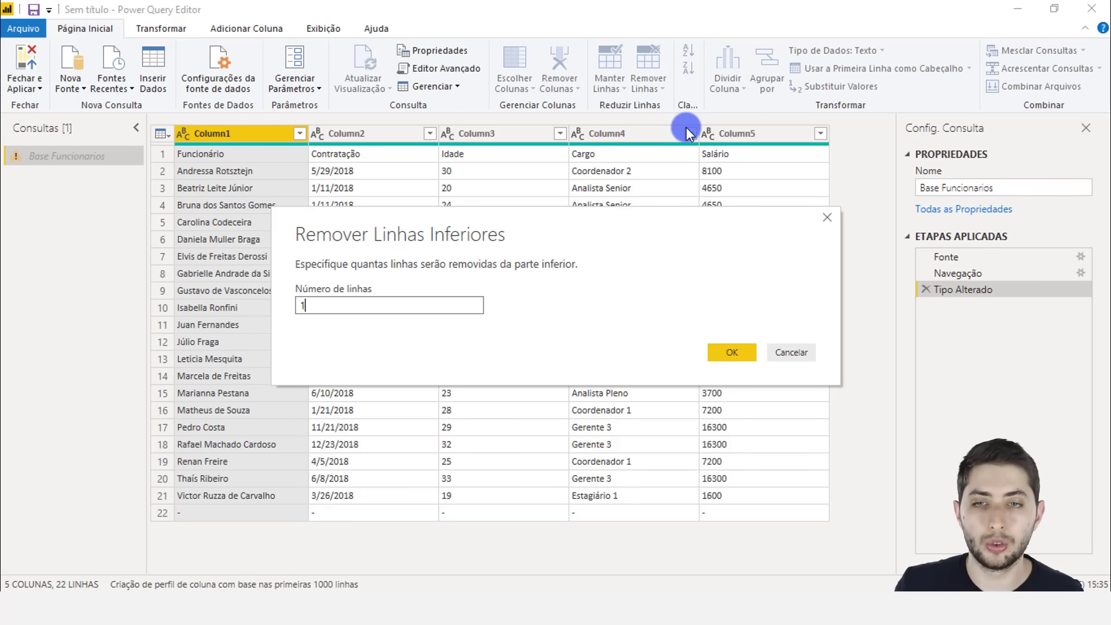
{"action": "left_click", "coordinate": [729, 353]}
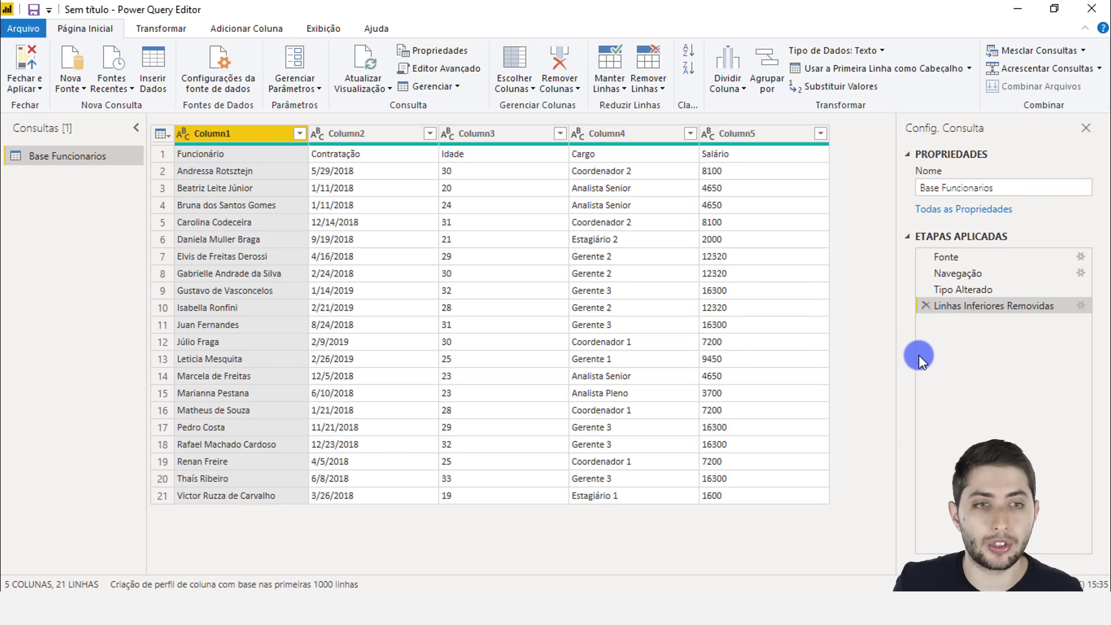
{"action": "left_click", "coordinate": [1015, 355]}
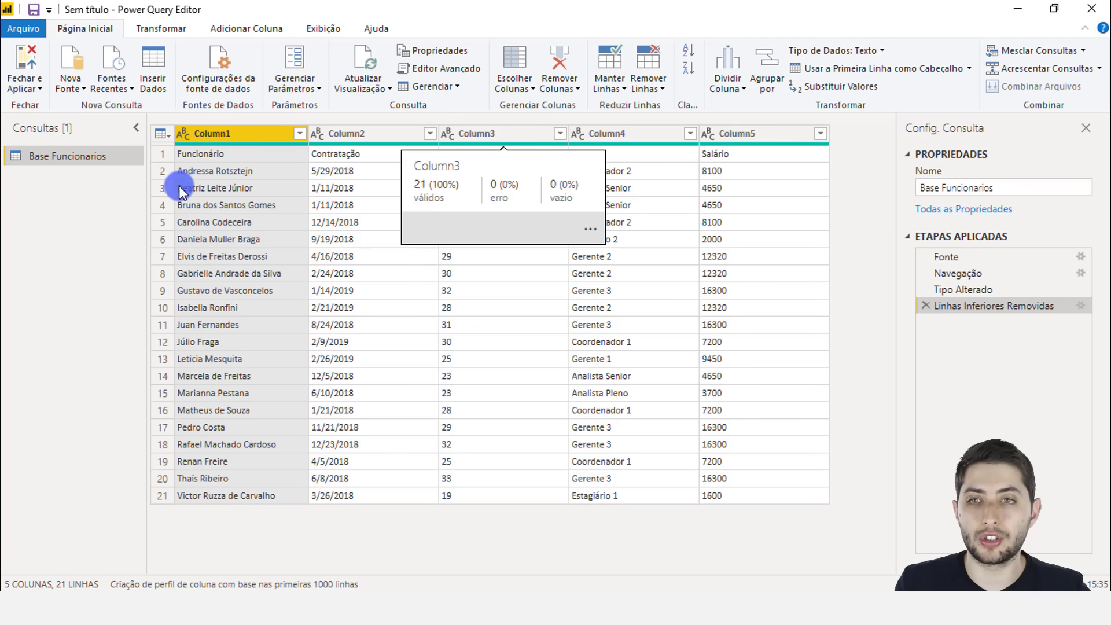
- Promote the table's first row, with Funcionário, Contratação, Idade, Cargo and Salário, to column headers
{"action": "left_click", "coordinate": [194, 152]}
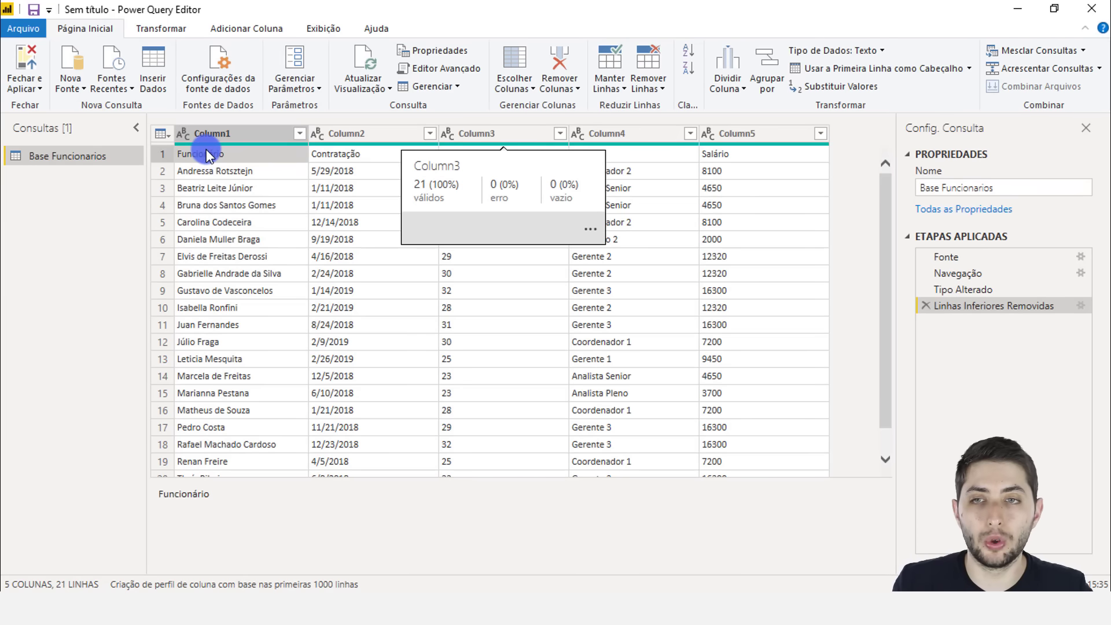
{"action": "left_click", "coordinate": [346, 153]}
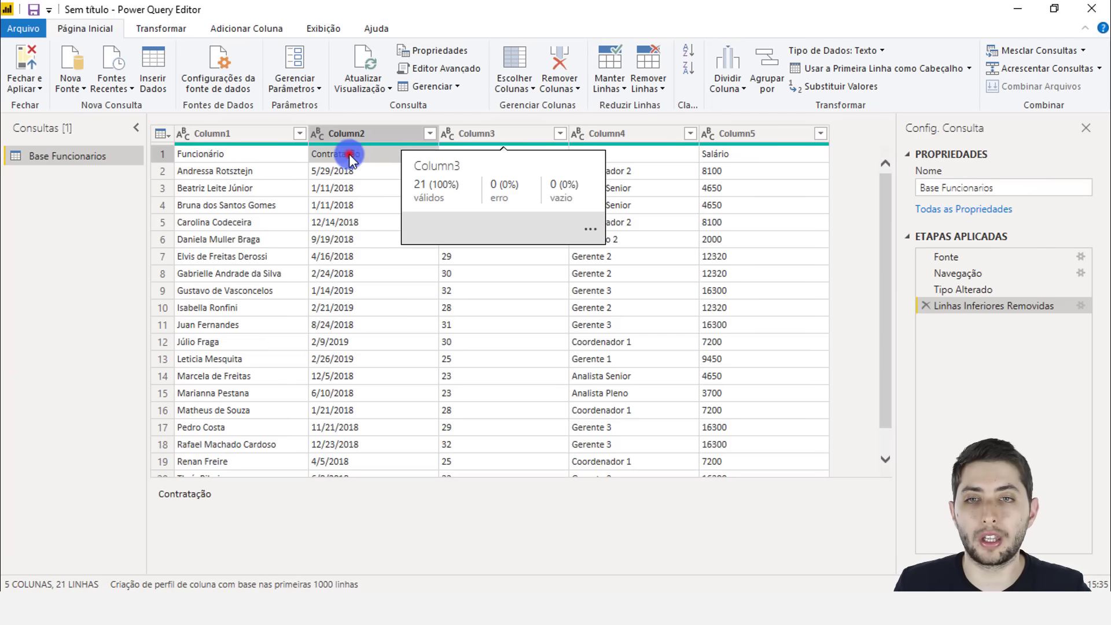
{"action": "left_click", "coordinate": [646, 165]}
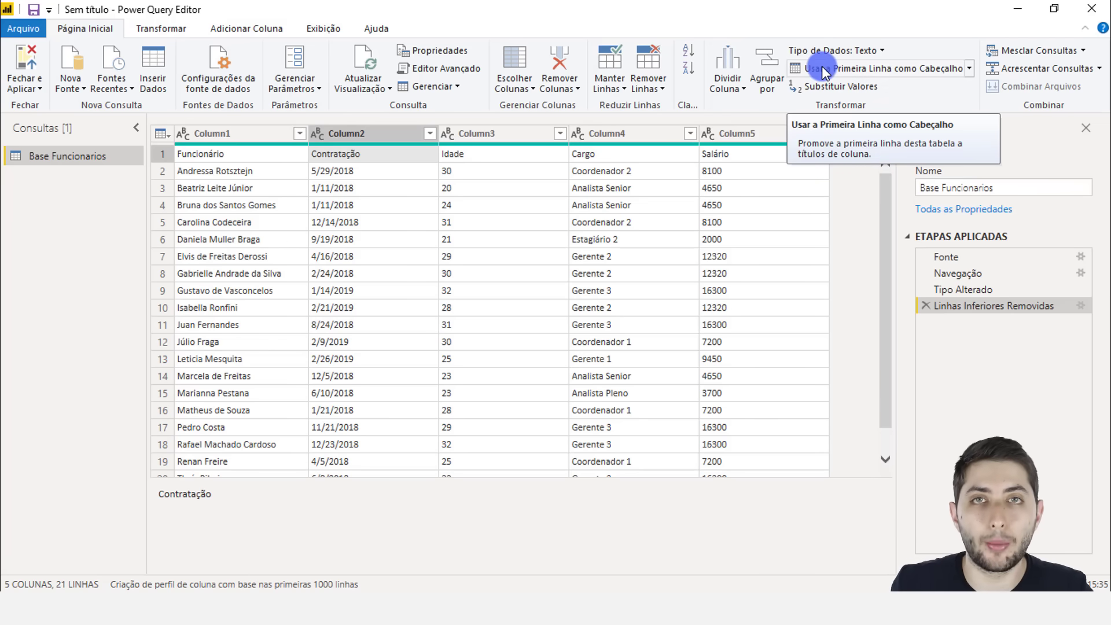
{"action": "left_click", "coordinate": [166, 155]}
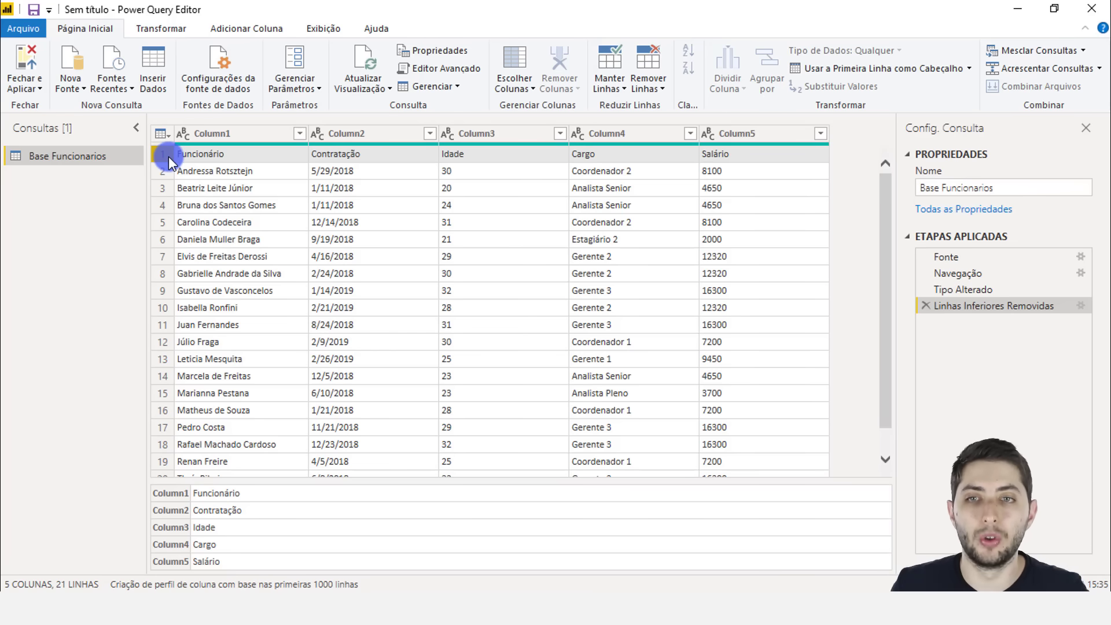
{"action": "left_click", "coordinate": [249, 205]}
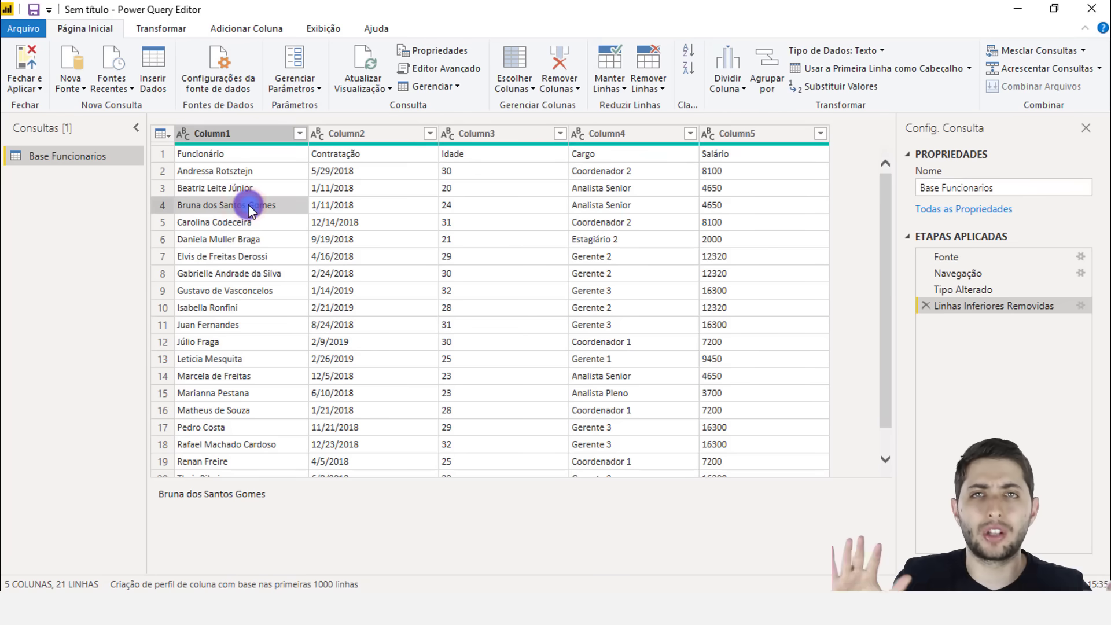
{"action": "left_click", "coordinate": [871, 71]}
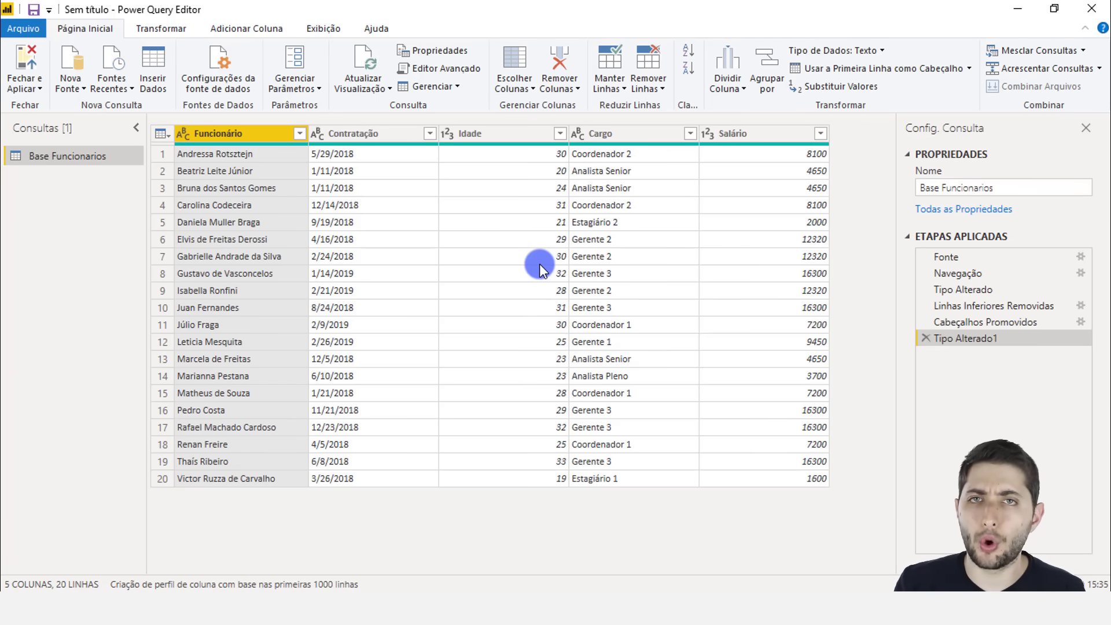
- Check the data types of the Contratação, Salário, Idade and Cargo columns
{"action": "left_click", "coordinate": [377, 134]}
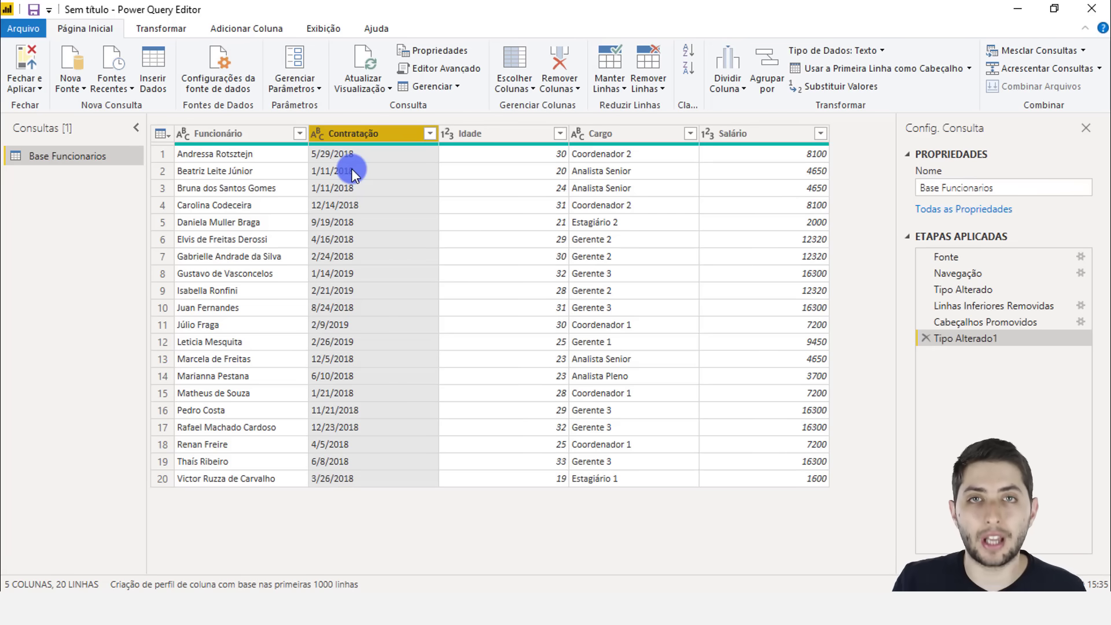
{"action": "left_click", "coordinate": [737, 132]}
{"action": "left_click", "coordinate": [478, 131]}
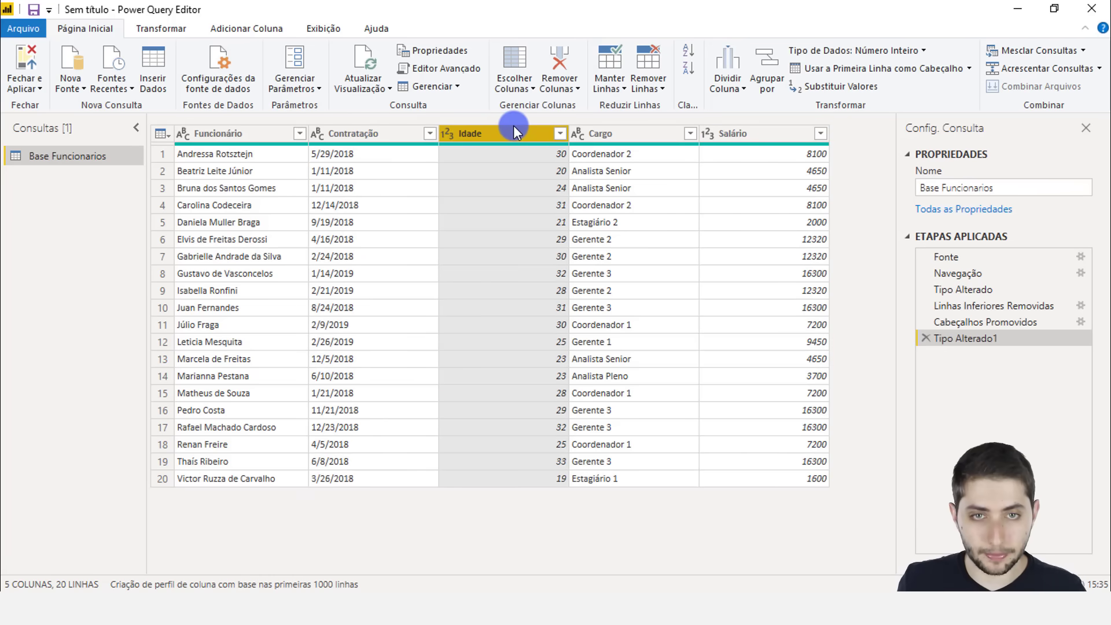
{"action": "left_click", "coordinate": [596, 132]}
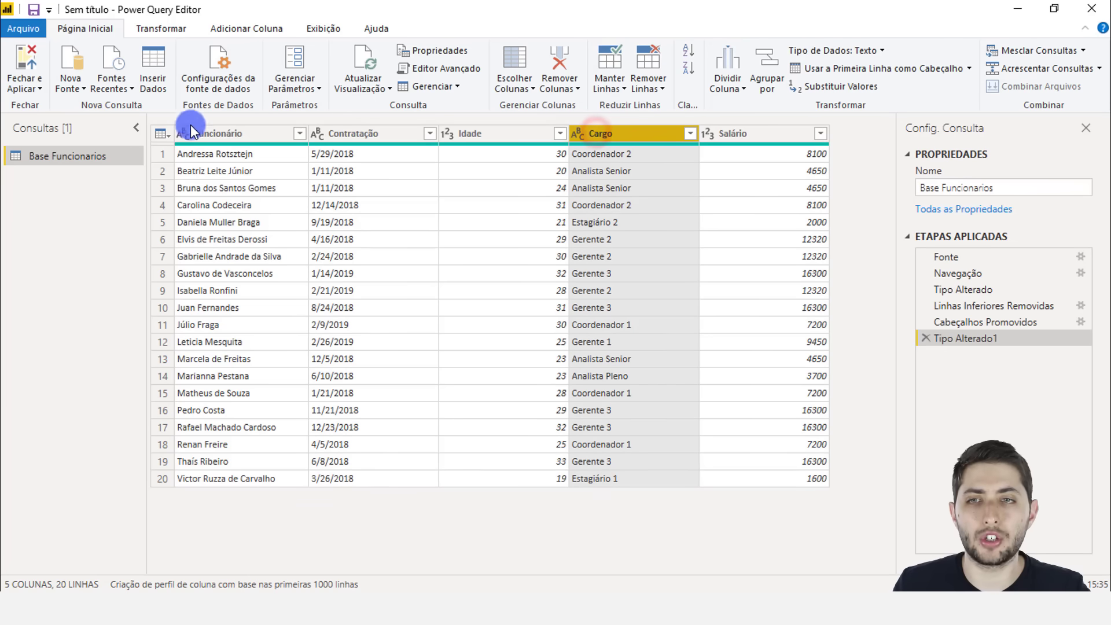
{"action": "left_click", "coordinate": [349, 136]}
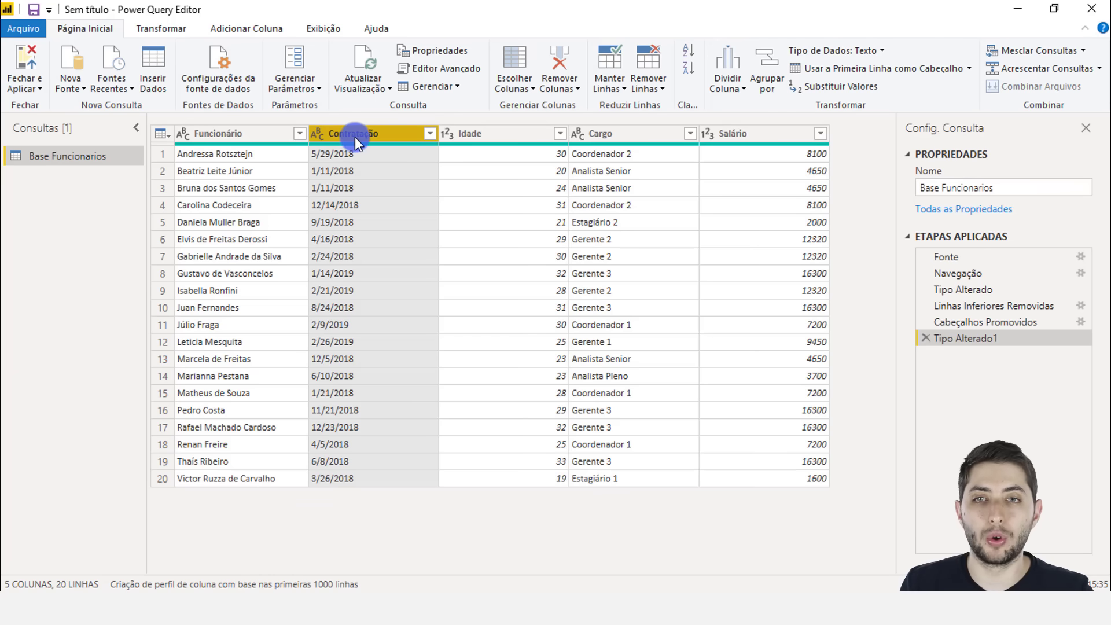
{"action": "right_click", "coordinate": [356, 136]}
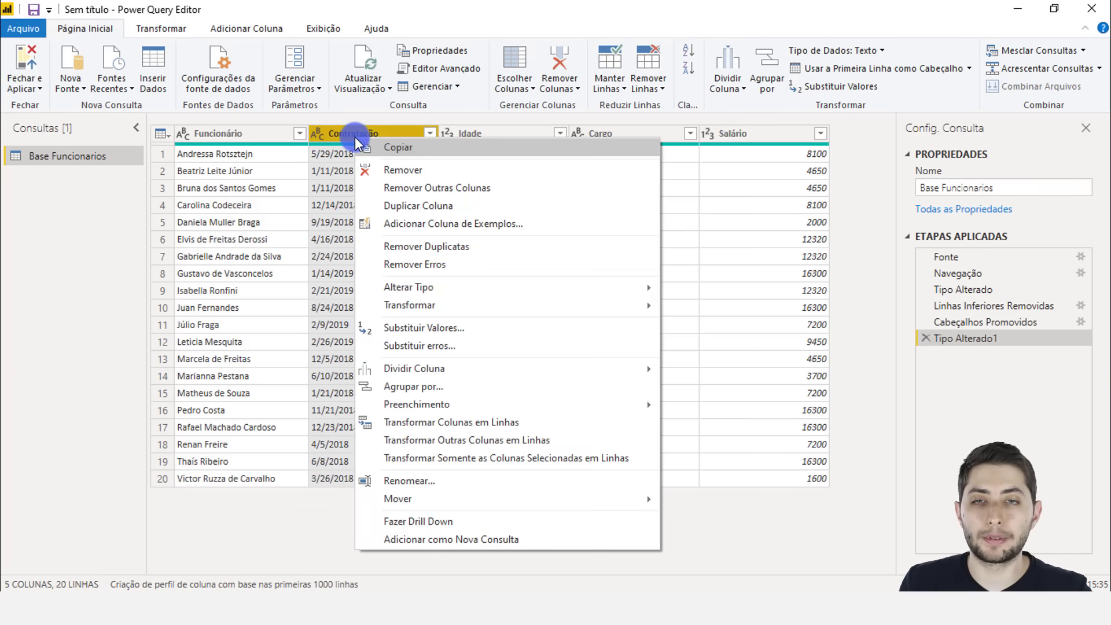
{"action": "mouse_move", "coordinate": [433, 292]}
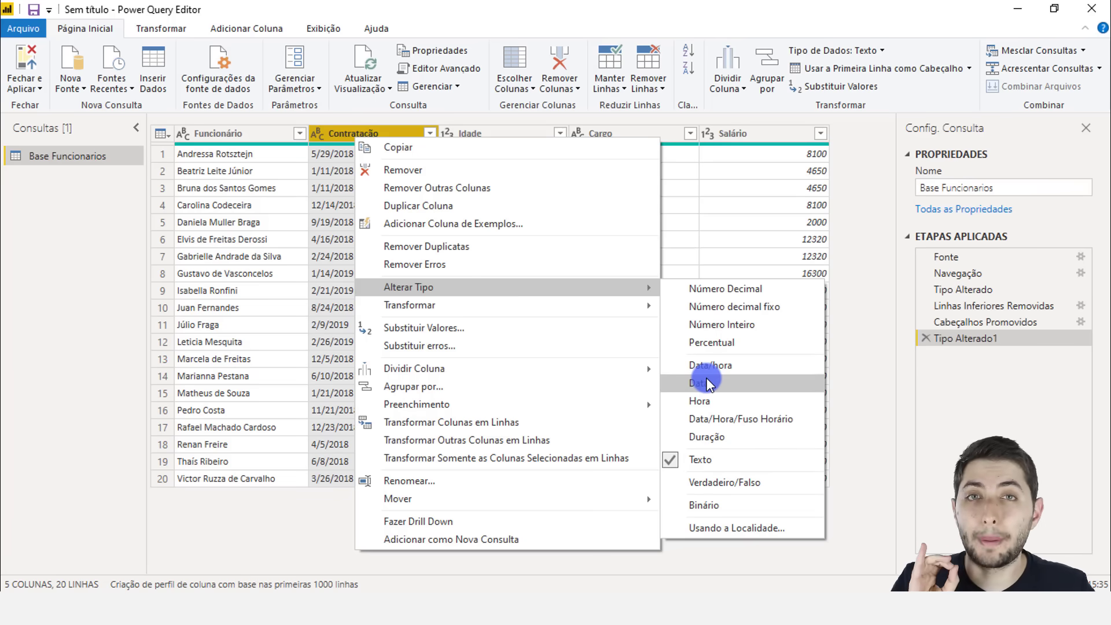
{"action": "left_click", "coordinate": [441, 5]}
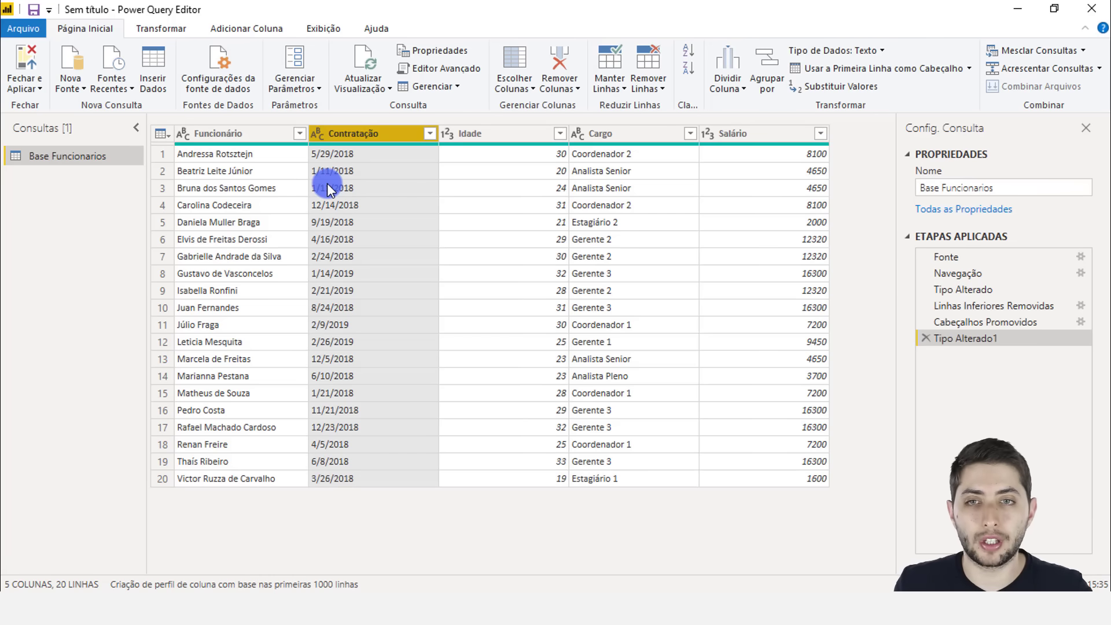
- Try converting the Contratação column to the Data type as a separate new step, and delete that conversion step
{"action": "right_click", "coordinate": [354, 137]}
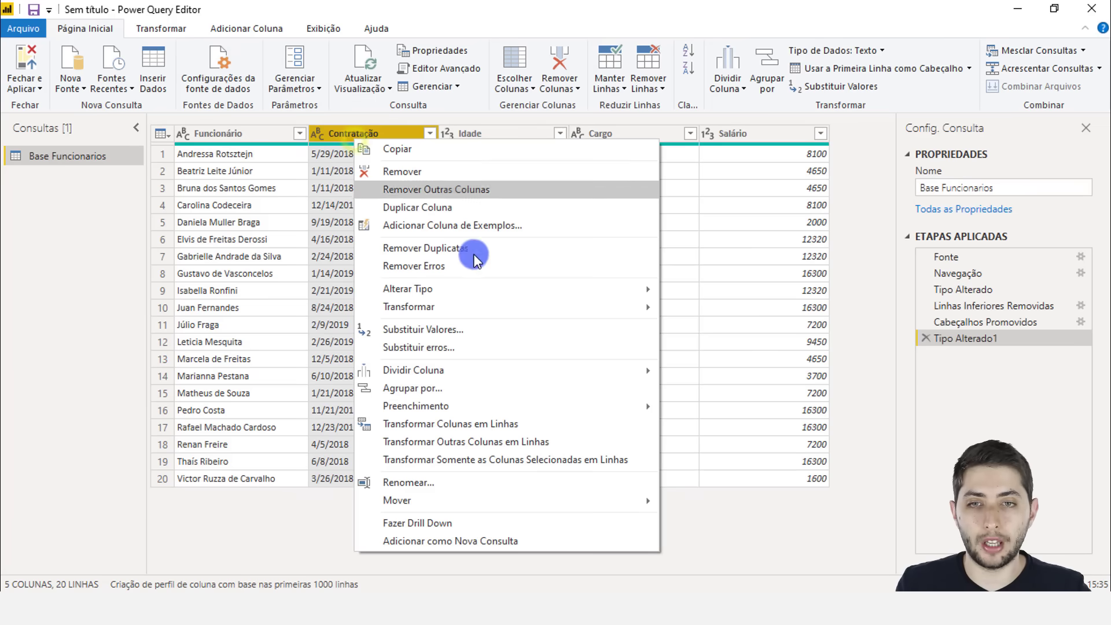
{"action": "mouse_move", "coordinate": [476, 294]}
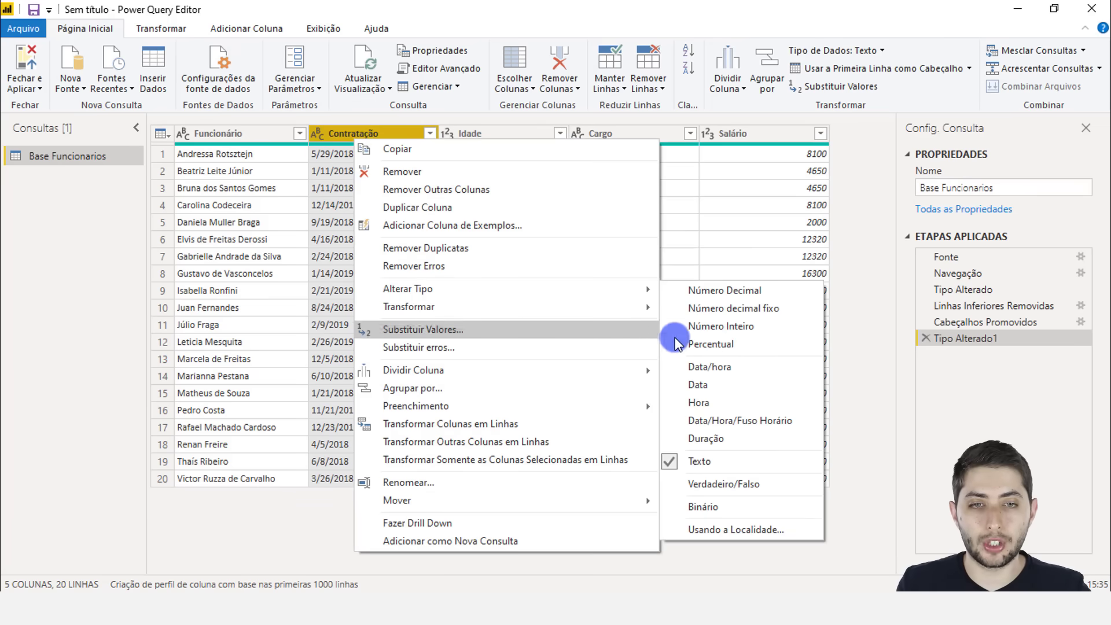
{"action": "left_click", "coordinate": [721, 383]}
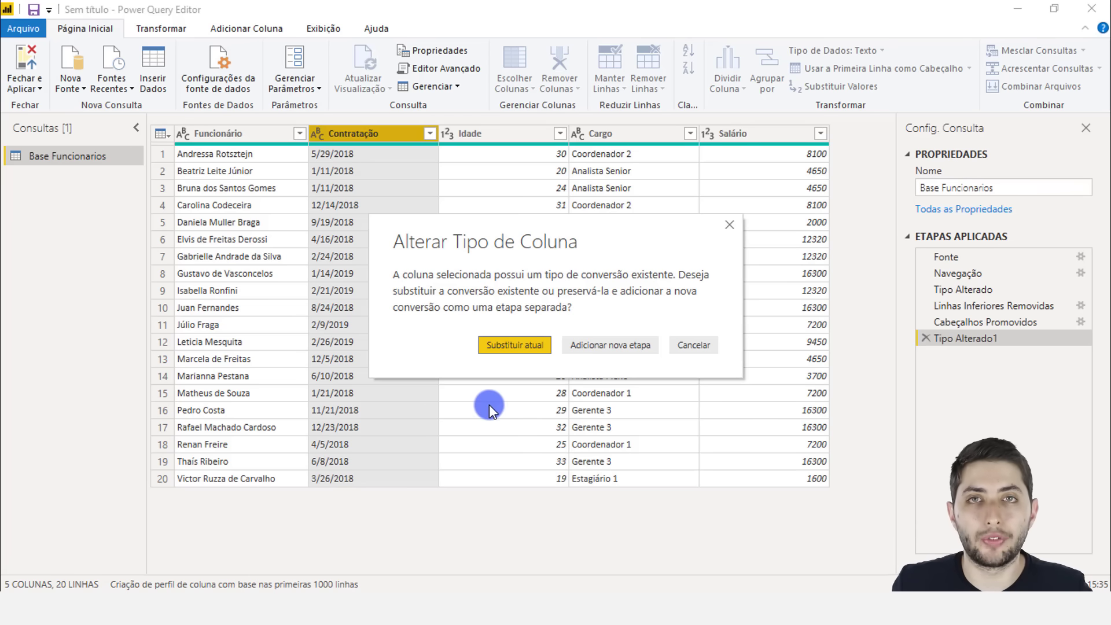
{"action": "left_click", "coordinate": [602, 346]}
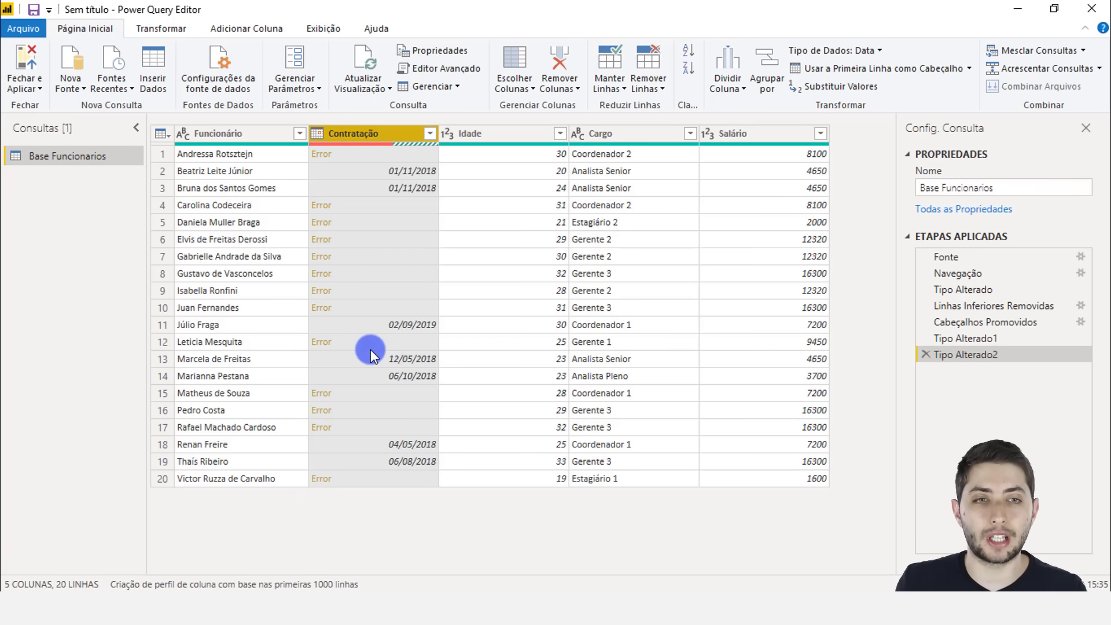
{"action": "left_click", "coordinate": [926, 355]}
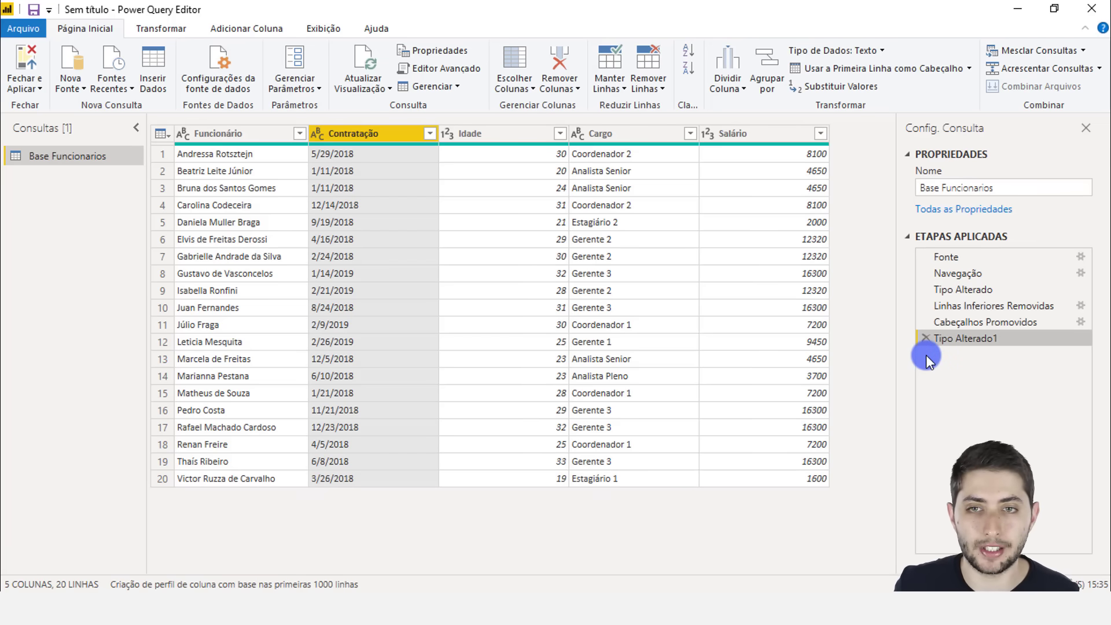
- Change the Contratação column's type using a locale, with data type Data and source locale Inglês (Estados Unidos)
{"action": "right_click", "coordinate": [391, 134]}
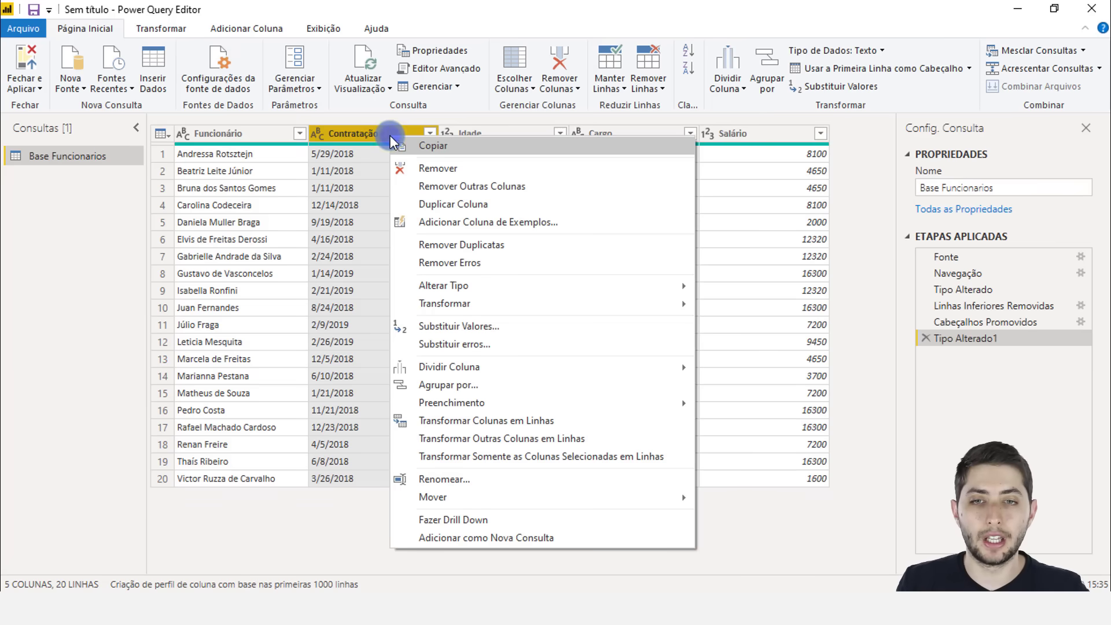
{"action": "mouse_move", "coordinate": [471, 286]}
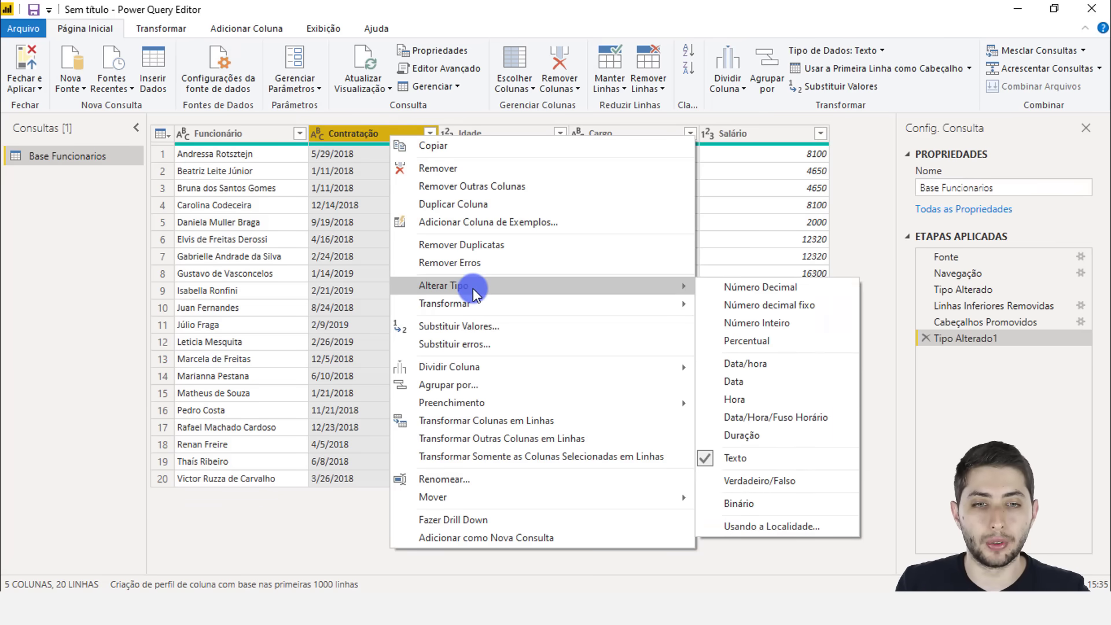
{"action": "left_click", "coordinate": [772, 527]}
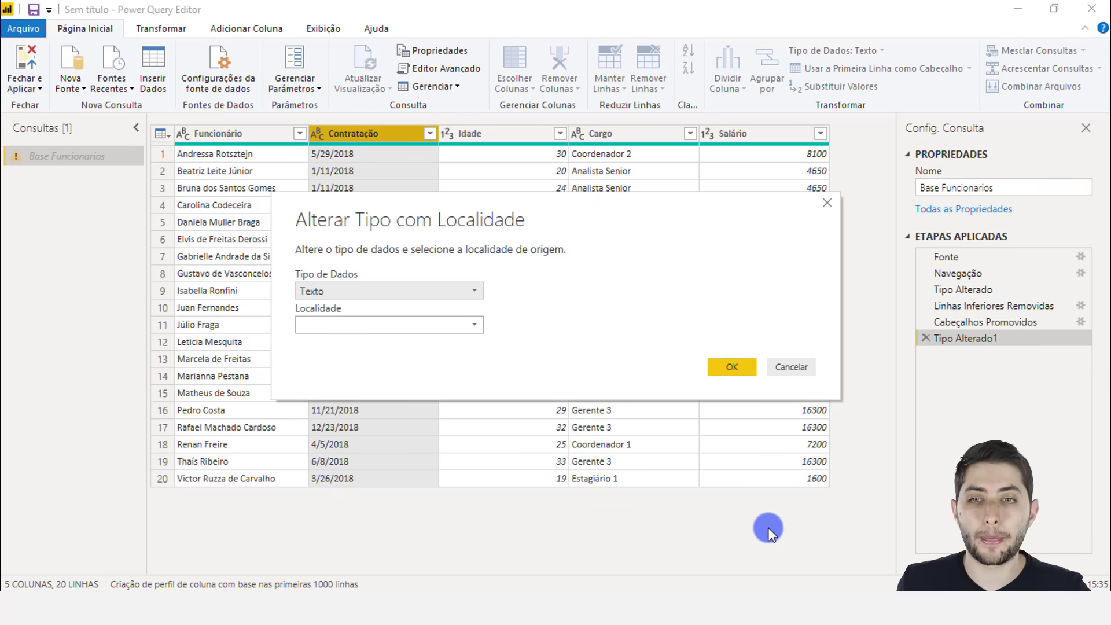
{"action": "left_click", "coordinate": [327, 291]}
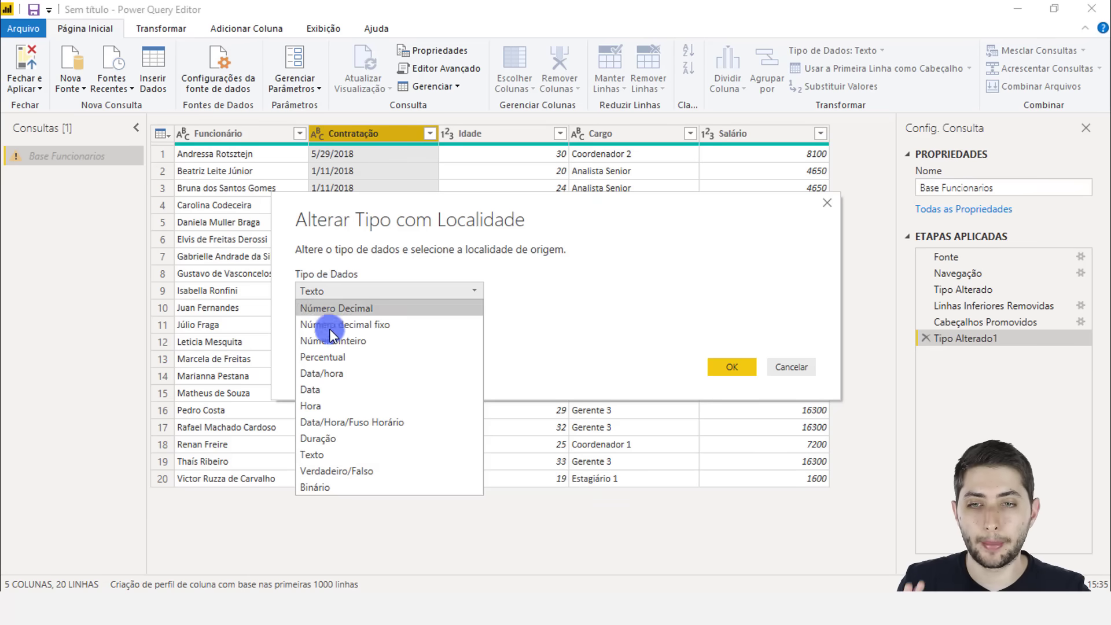
{"action": "left_click", "coordinate": [326, 390]}
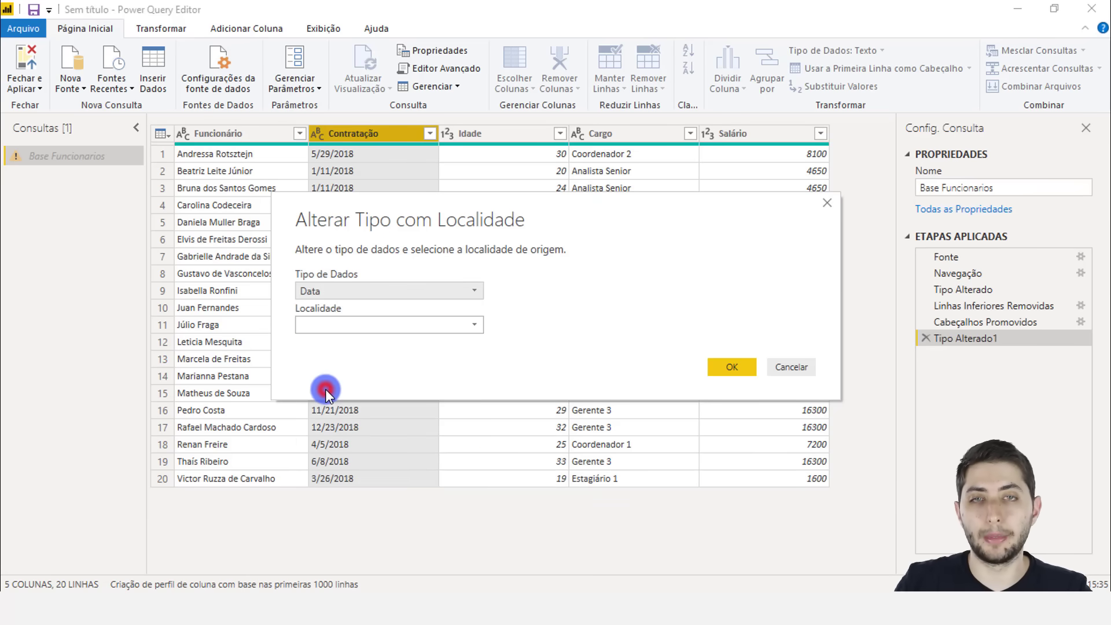
{"action": "left_click", "coordinate": [335, 331]}
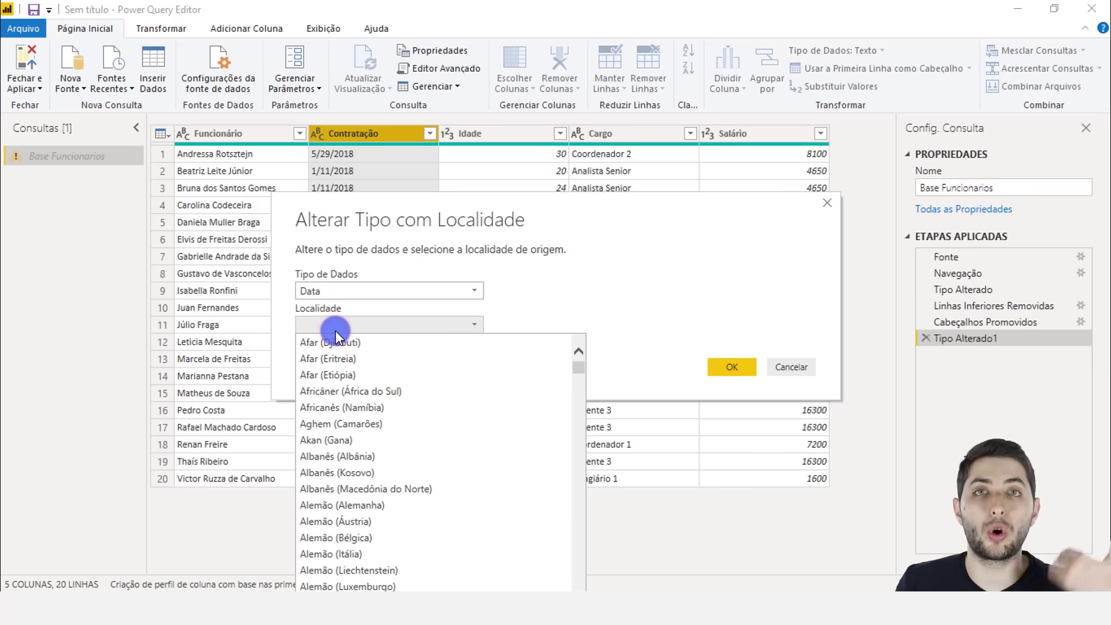
{"action": "scroll", "coordinate": [433, 493], "scroll_direction": "down", "scroll_amount": 20}
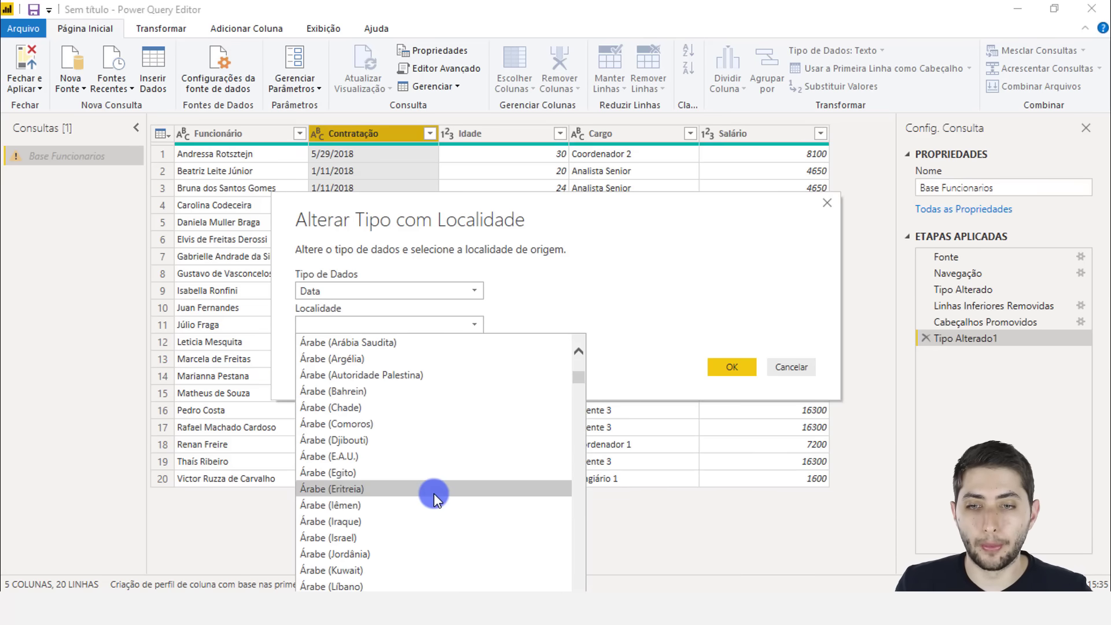
{"action": "scroll", "coordinate": [432, 495], "scroll_direction": "down", "scroll_amount": 20}
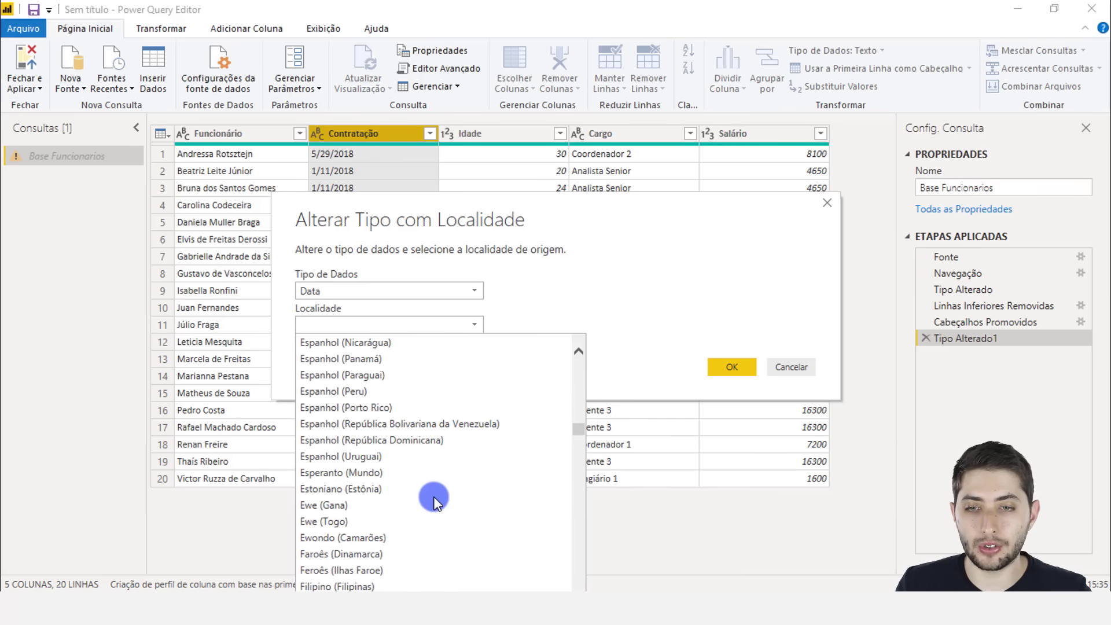
{"action": "scroll", "coordinate": [433, 496], "scroll_direction": "down", "scroll_amount": 15}
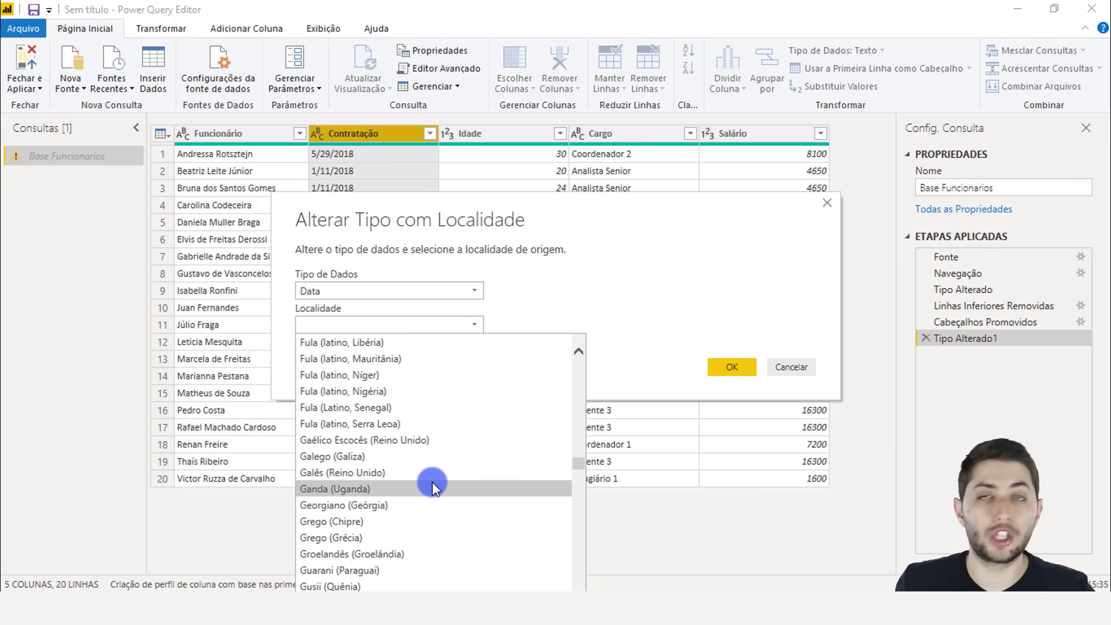
{"action": "scroll", "coordinate": [405, 474], "scroll_direction": "down", "scroll_amount": 12}
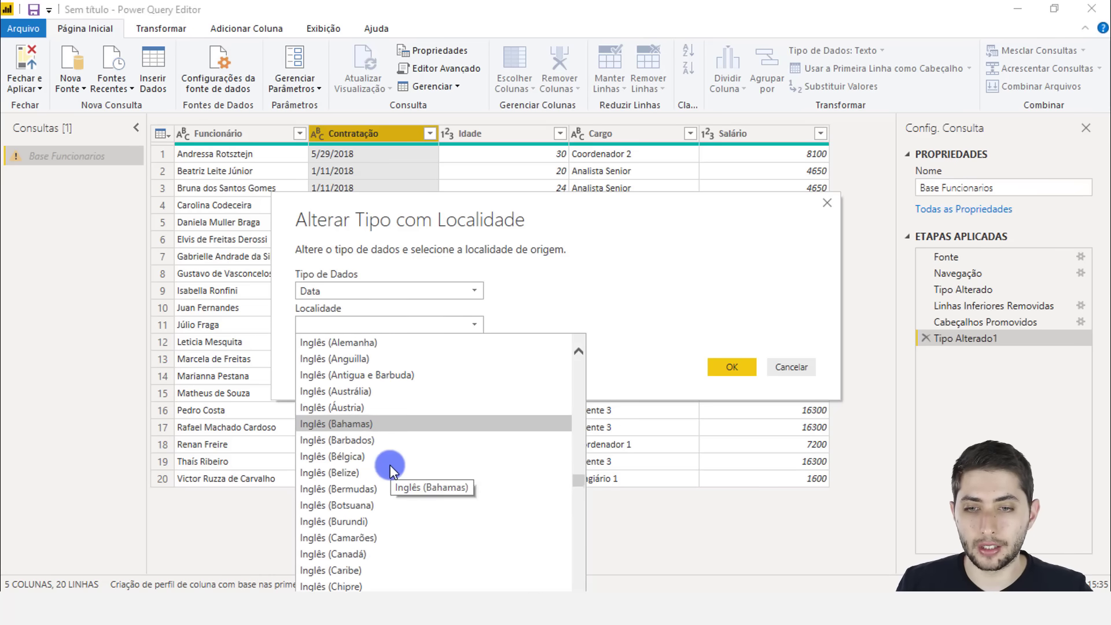
{"action": "left_click", "coordinate": [359, 523]}
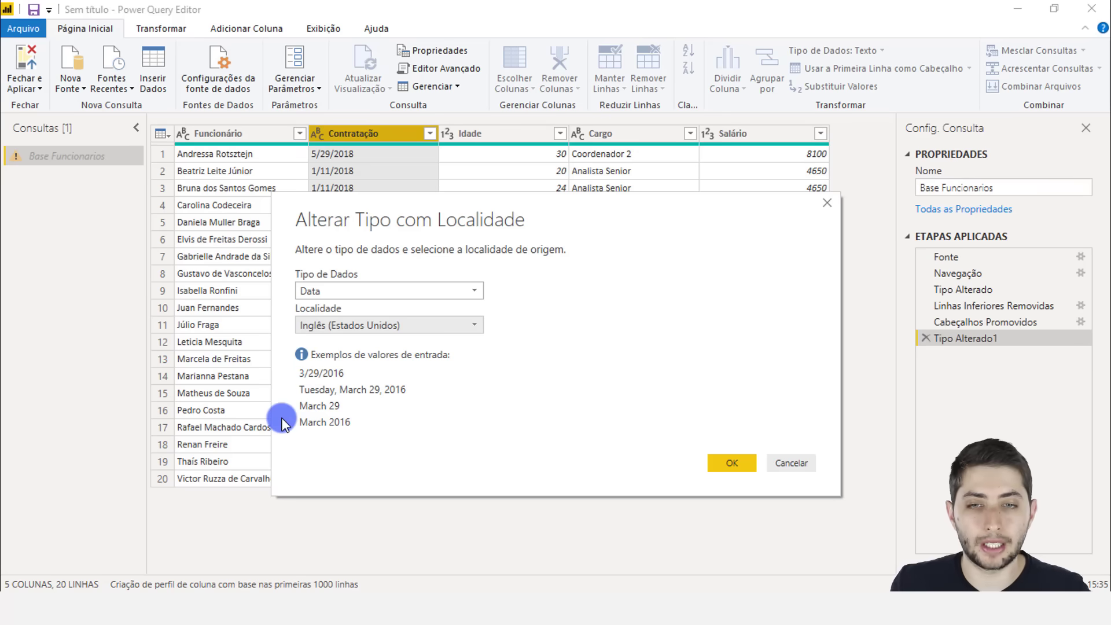
{"action": "left_click", "coordinate": [733, 463]}
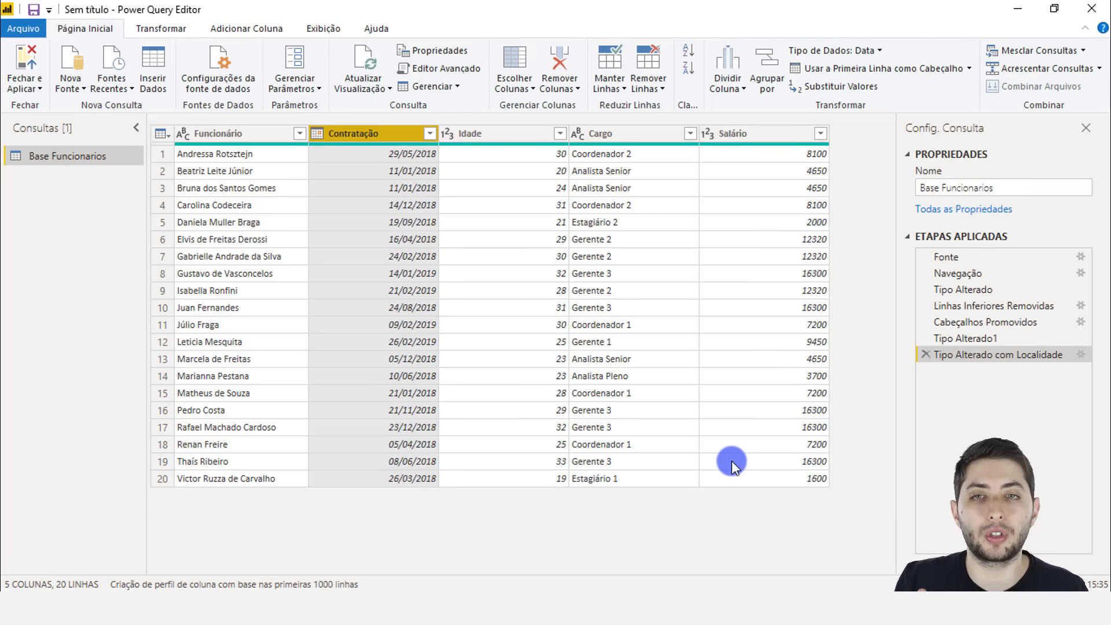
- Check the converted Contratação dates, and apply the query changes to load the table into Power BI Desktop
{"action": "left_click", "coordinate": [352, 155]}
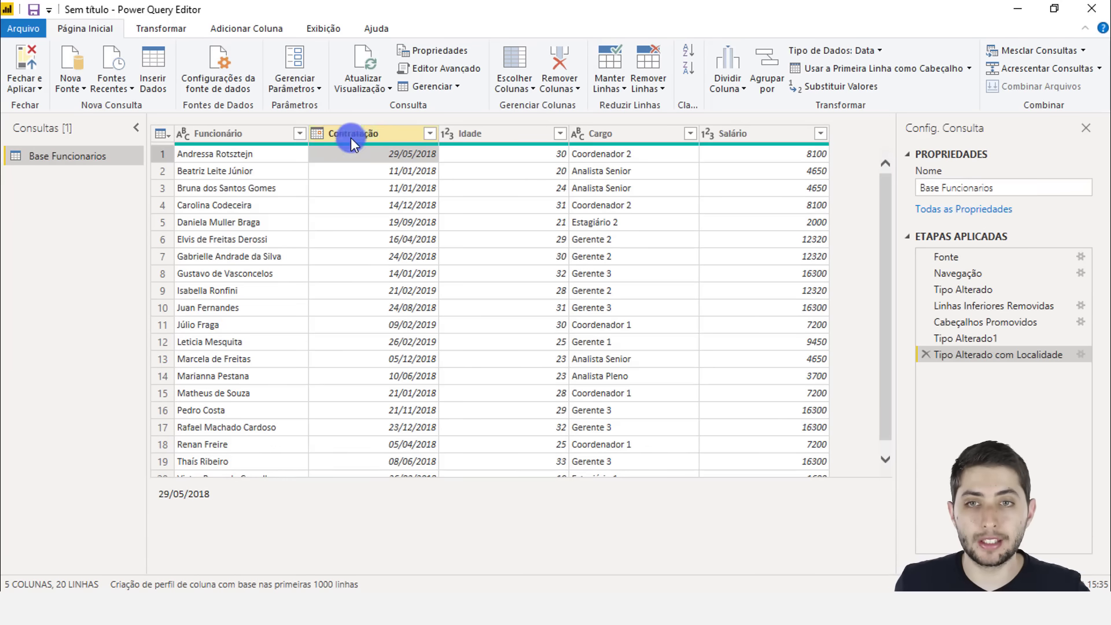
{"action": "left_click", "coordinate": [356, 134]}
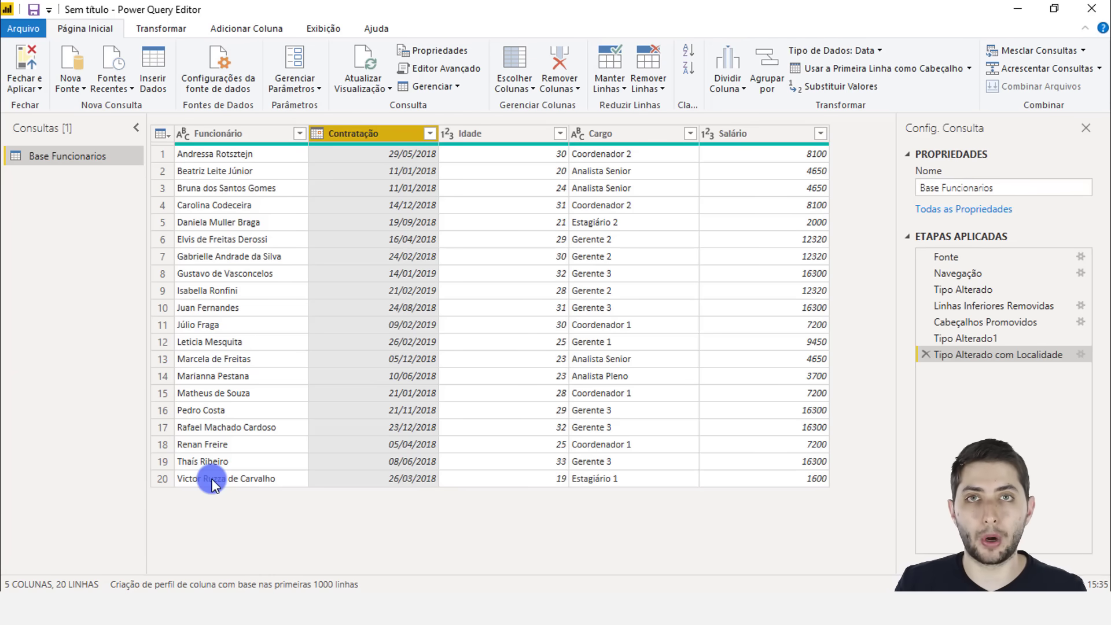
{"action": "left_click", "coordinate": [29, 61]}
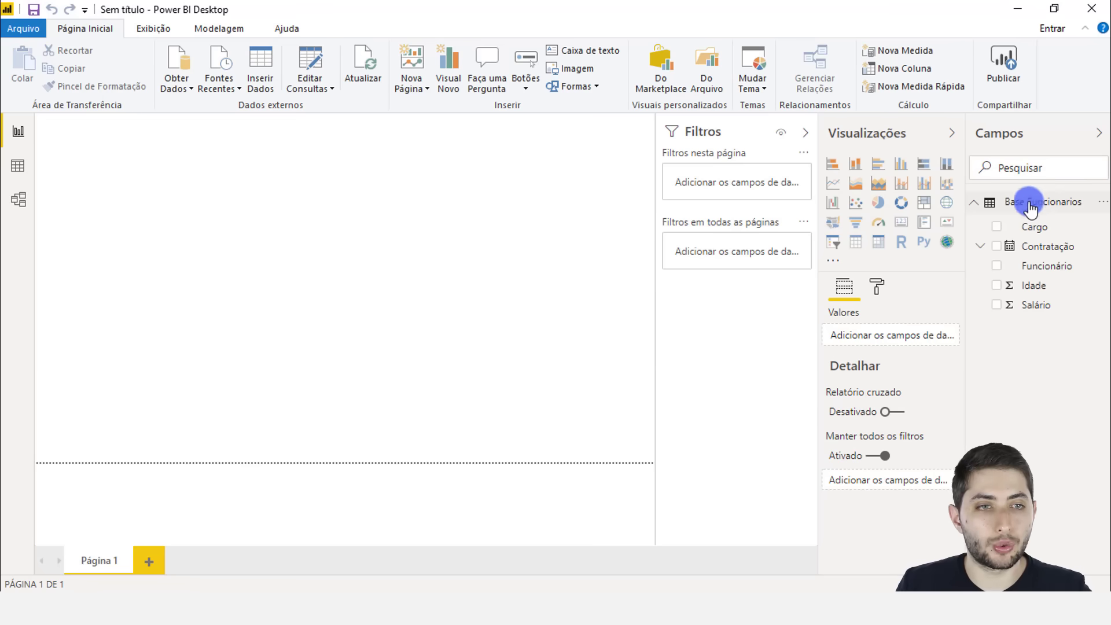
- Display the loaded Base Funcionarios table in the data view and examine its rows and fields
{"action": "mouse_move", "coordinate": [1044, 204]}
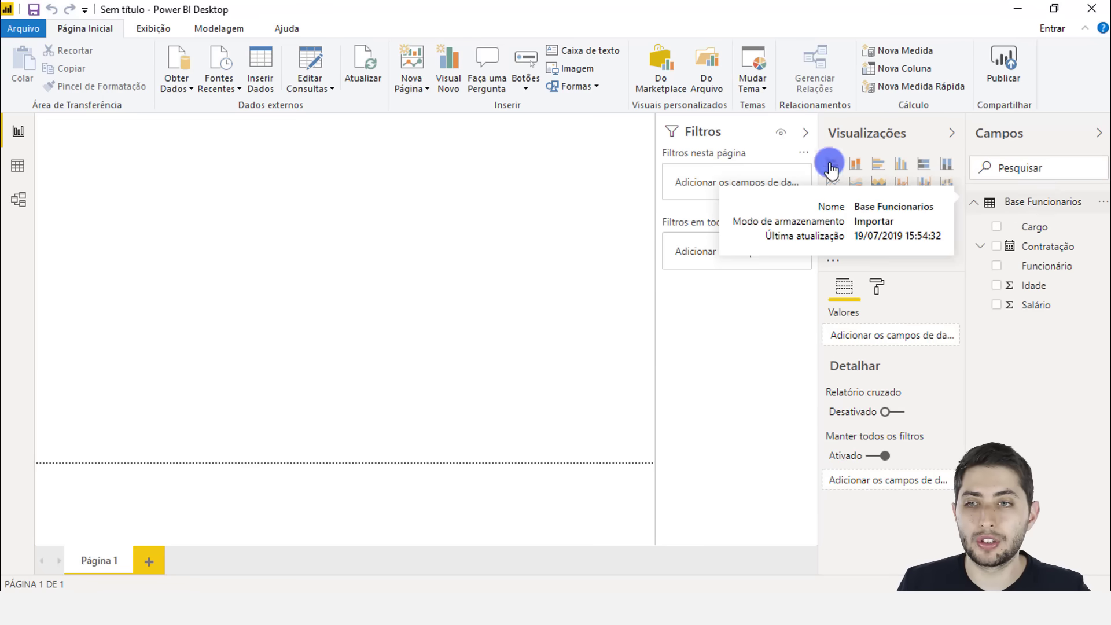
{"action": "left_click", "coordinate": [19, 169]}
{"action": "left_click", "coordinate": [1012, 206]}
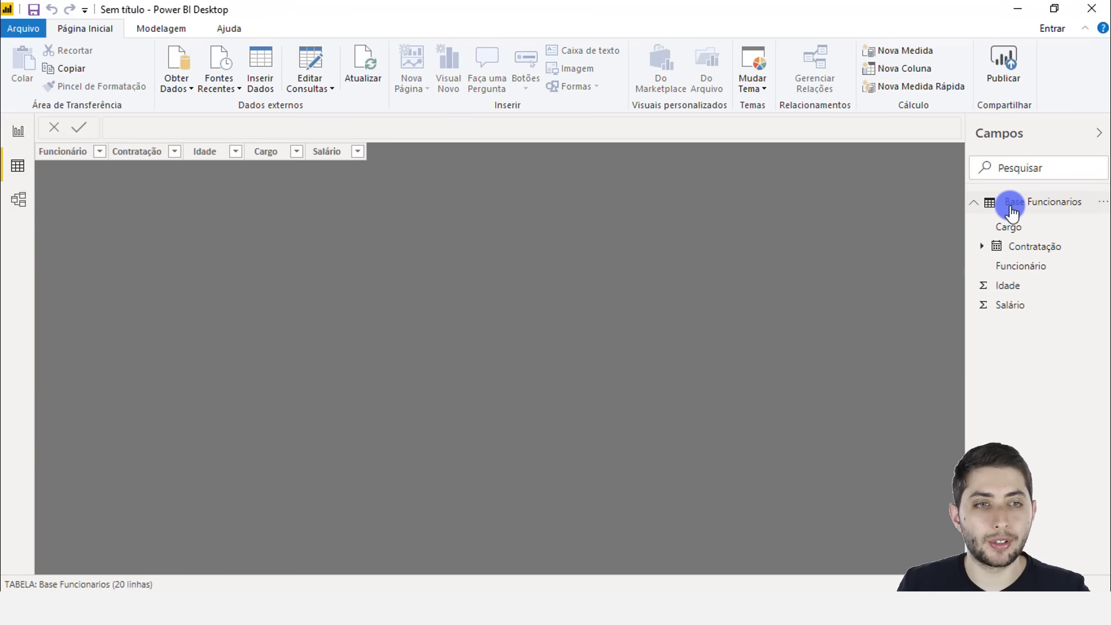
{"action": "left_click", "coordinate": [1011, 207]}
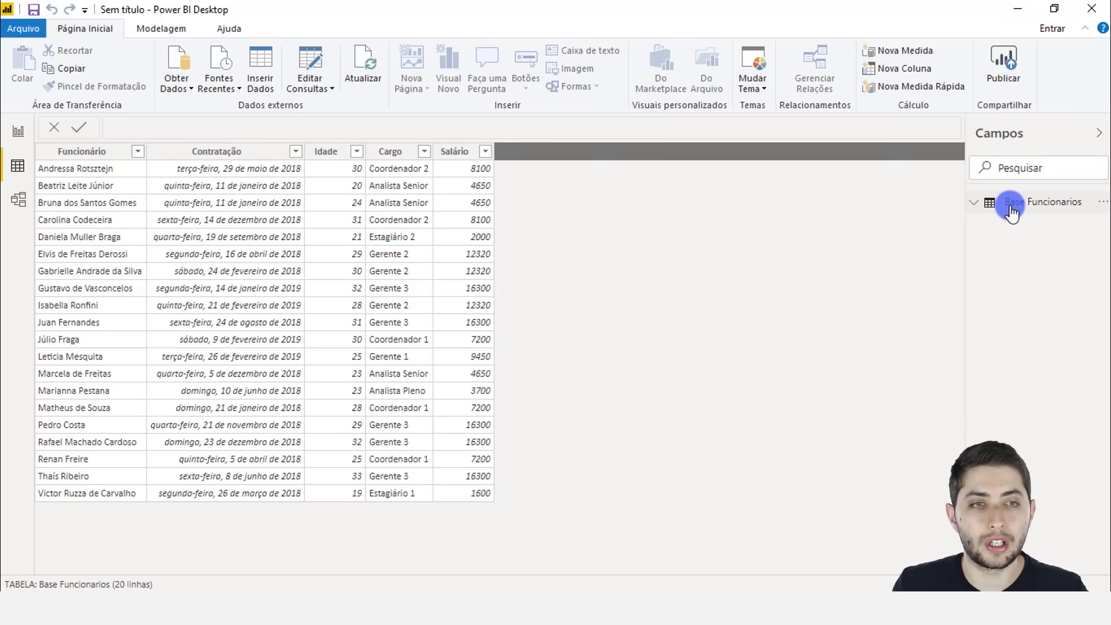
{"action": "left_click", "coordinate": [1012, 209]}
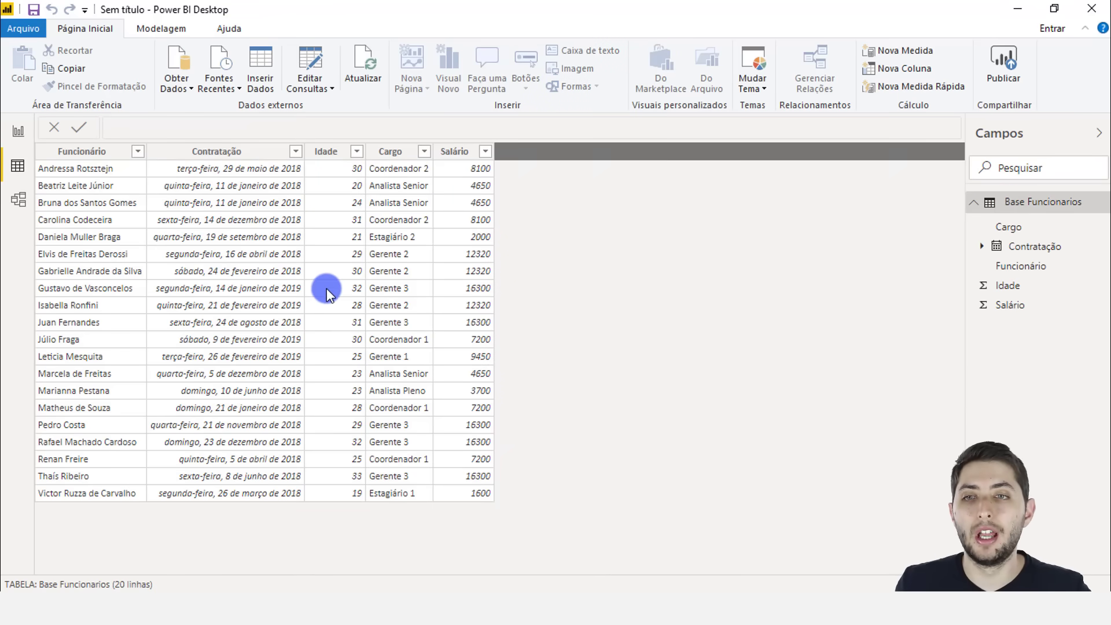